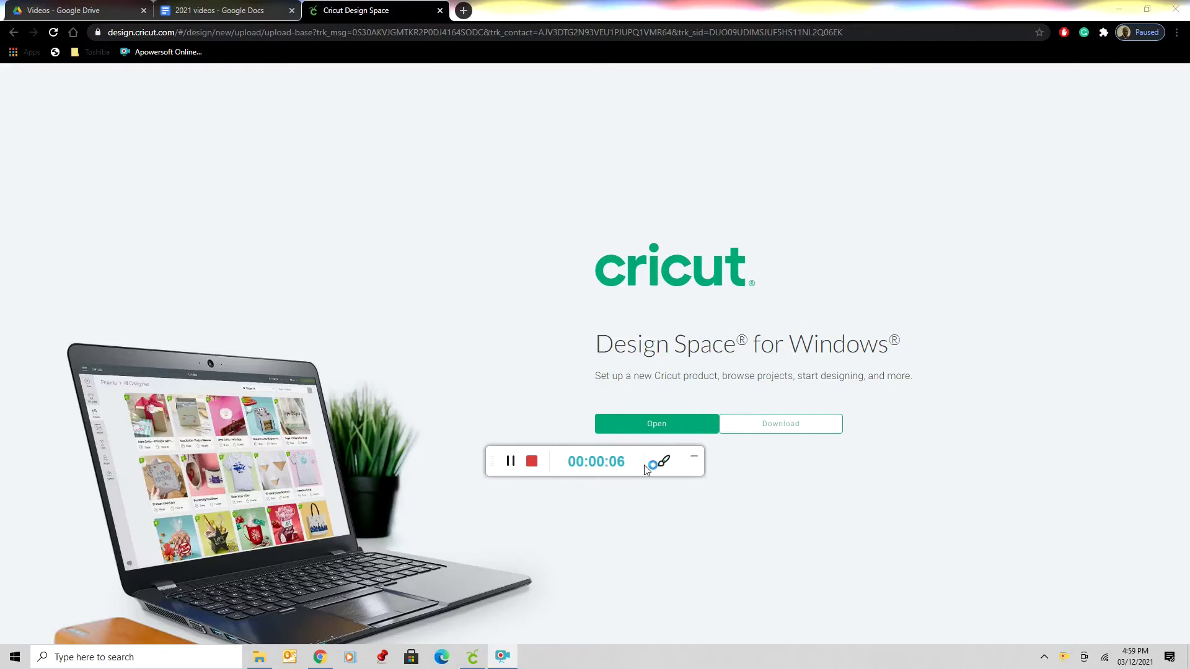
Step: Bring the Cricut Design Space desktop app forward and go to My Projects
left_click_drag(645, 469, 725, 667)
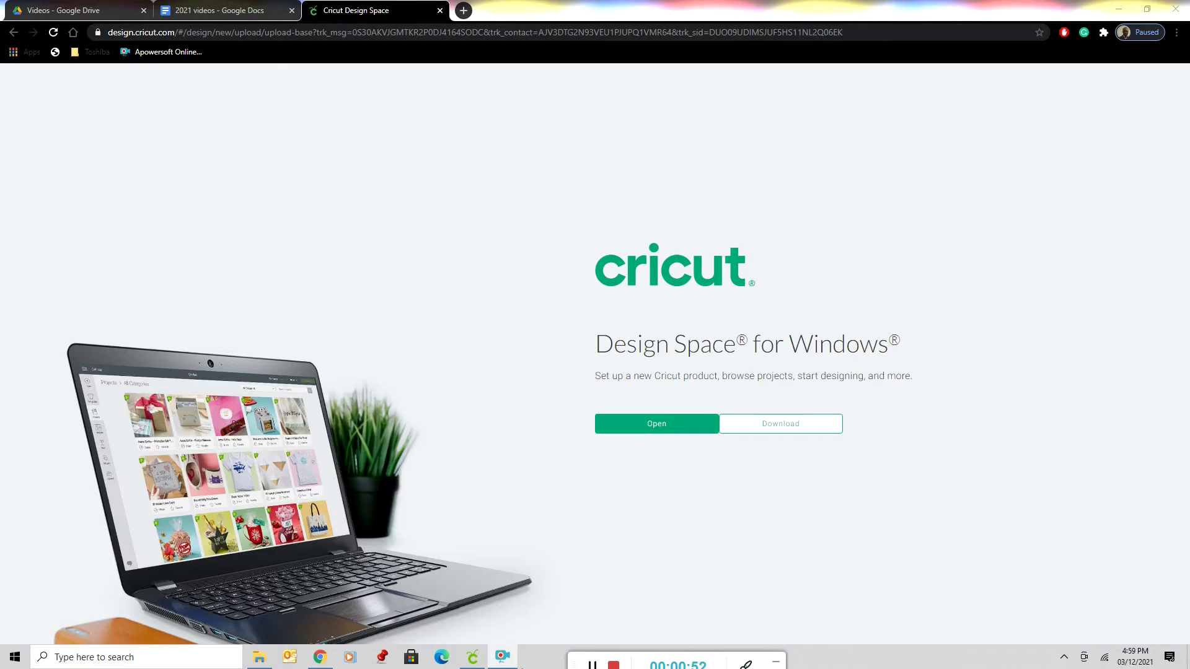
left_click(473, 658)
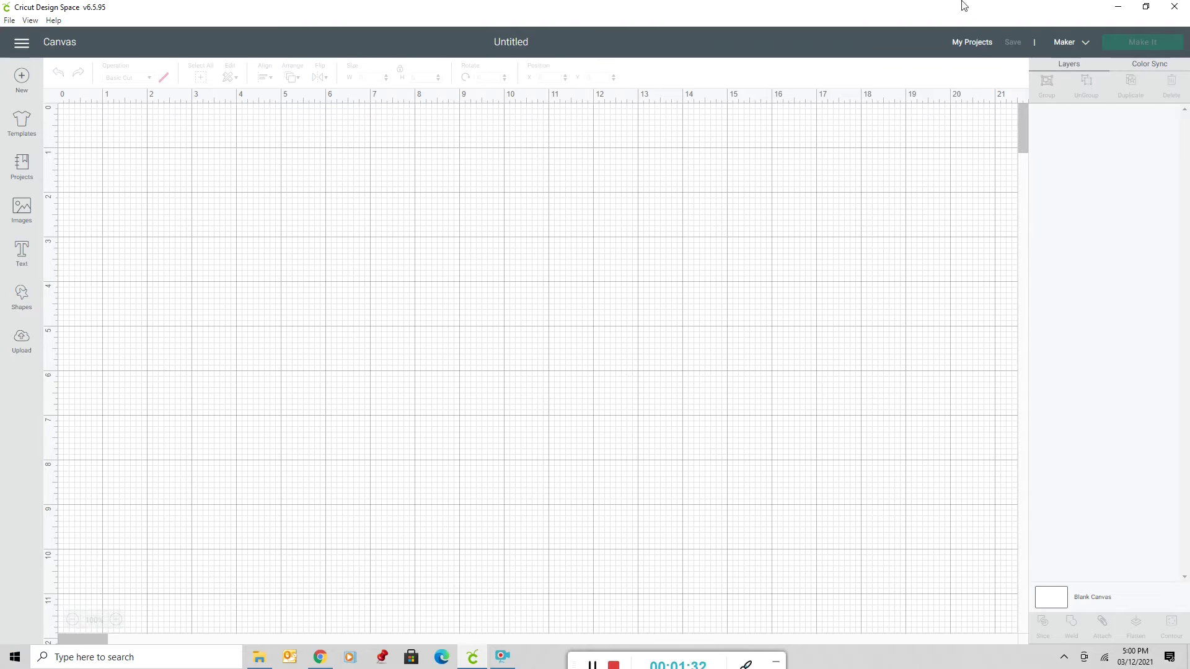
left_click(977, 47)
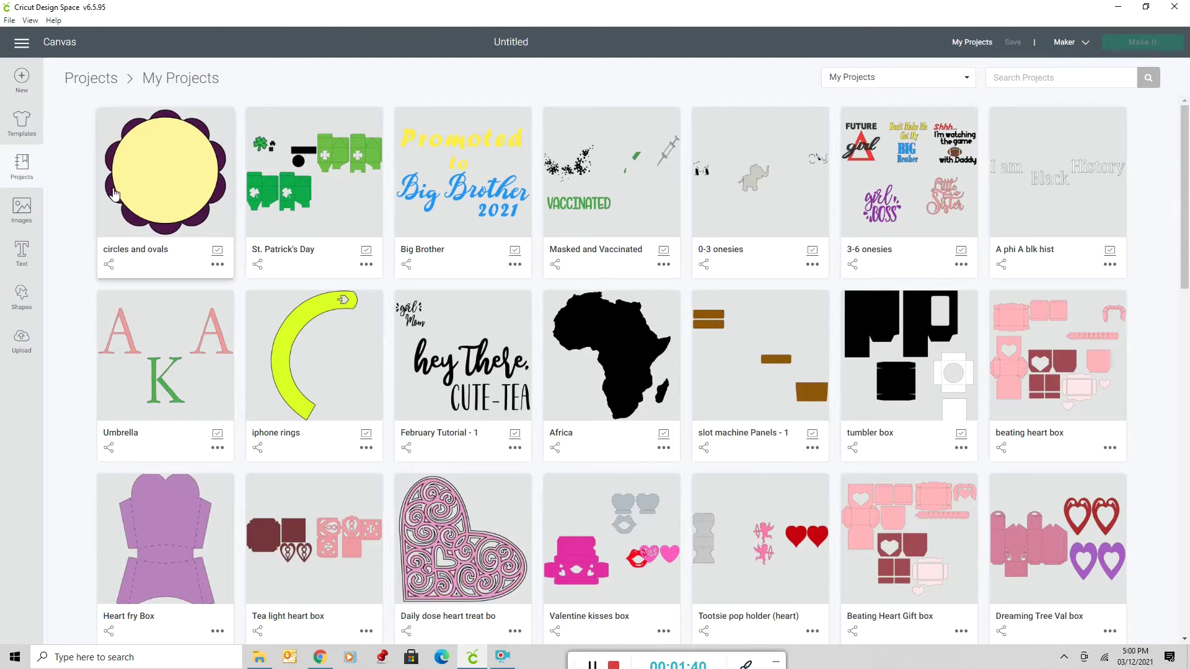
Step: Open circles and ovals on the canvas, re-centre the yellow circle on the scalloped shape, and select it
left_click(171, 190)
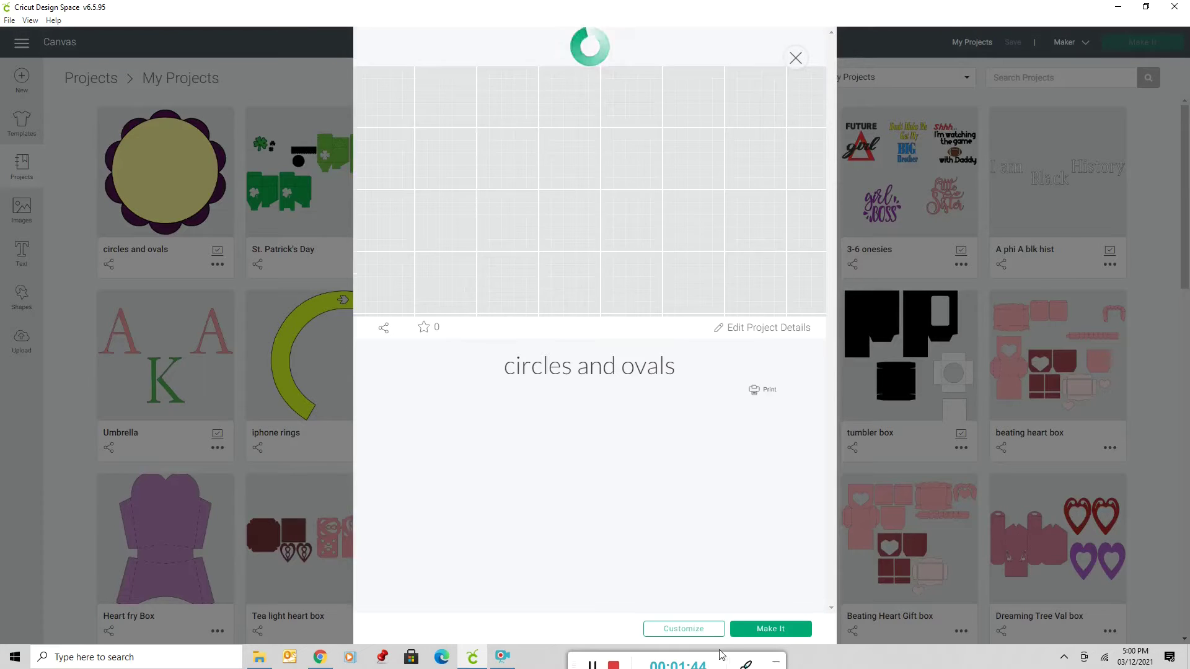
left_click(686, 630)
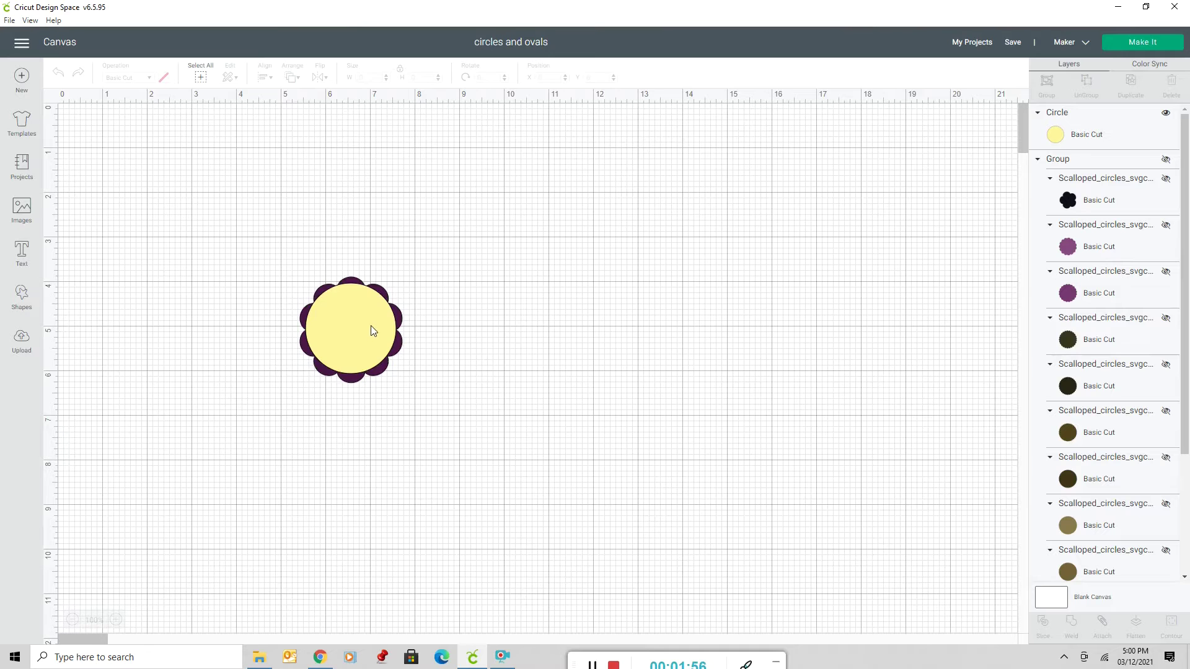
mouse_move(370, 325)
left_mouse_down()
mouse_move(371, 269)
mouse_move(504, 245)
mouse_move(514, 289)
mouse_move(392, 348)
mouse_move(295, 341)
mouse_move(369, 325)
left_mouse_up()
left_click(705, 225)
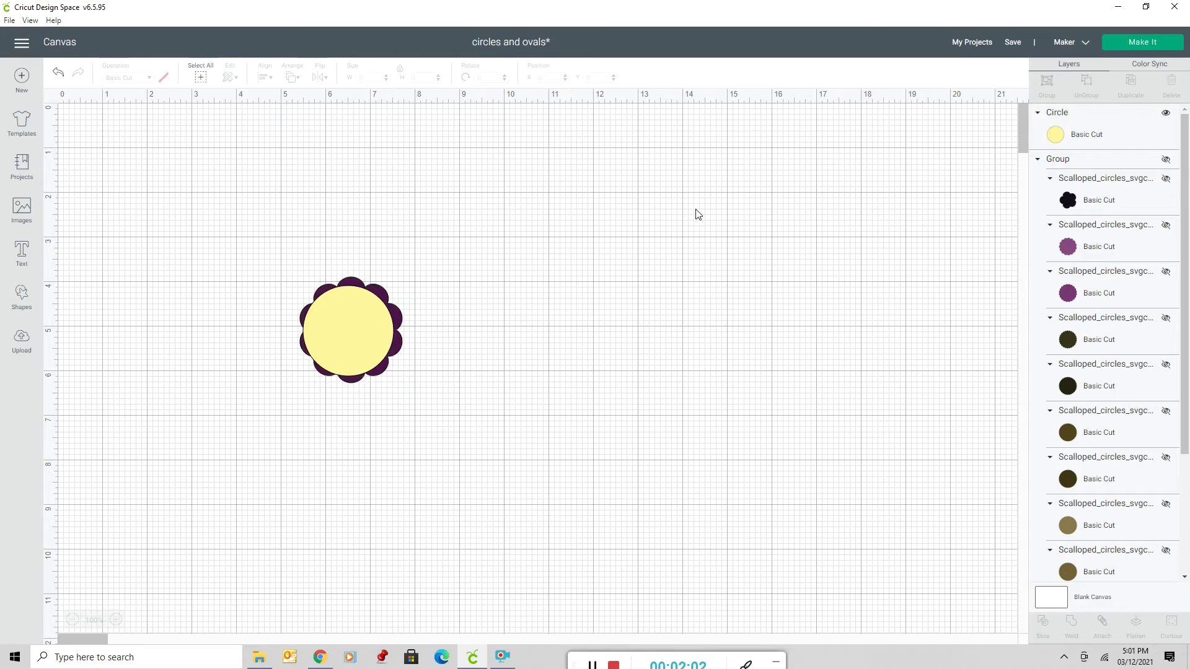
left_click(385, 322)
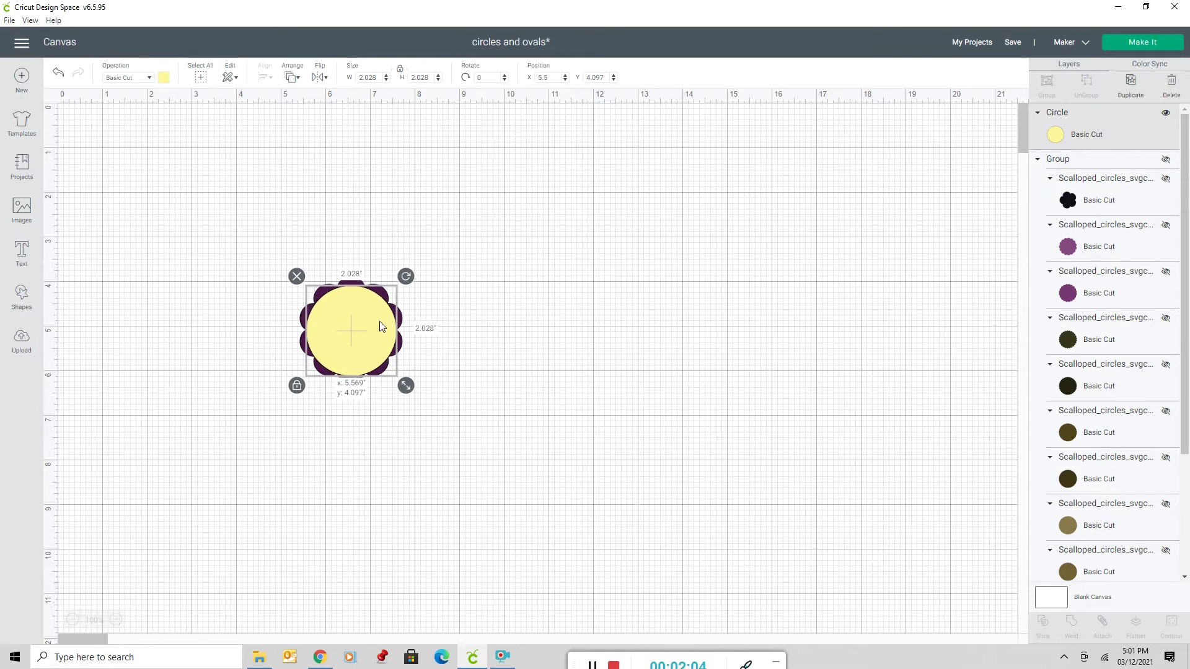
Step: Send the project to Make It and preview purple mat 2, then yellow mat 1
left_click(1148, 48)
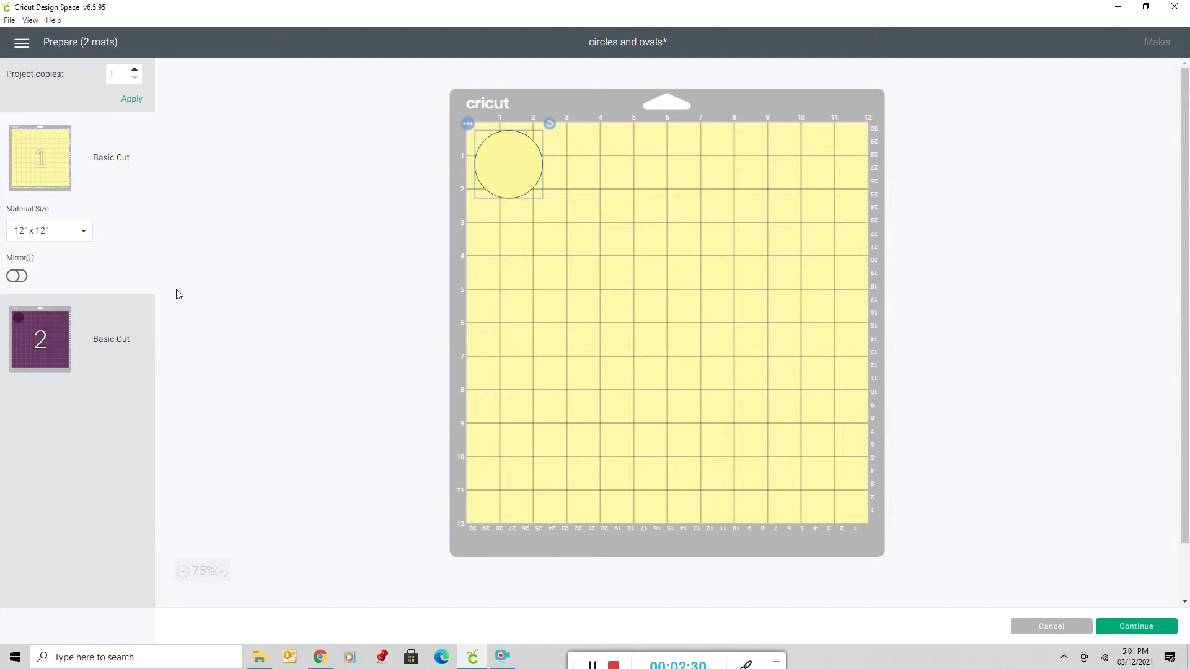
left_click(18, 345)
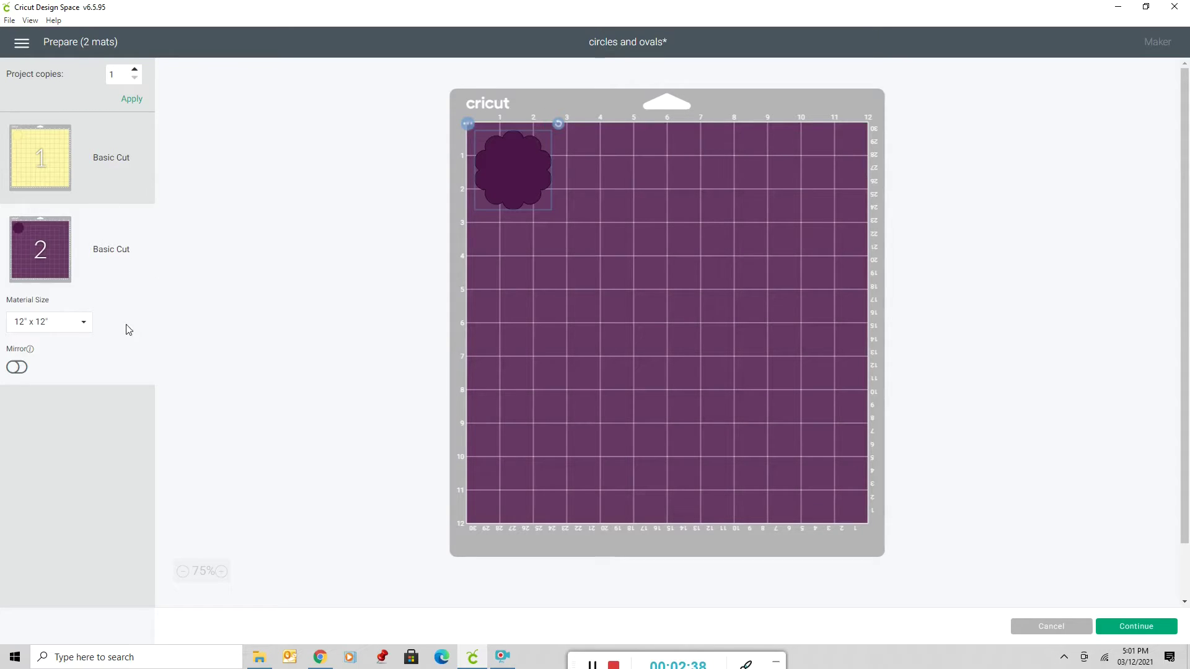
left_click(119, 195)
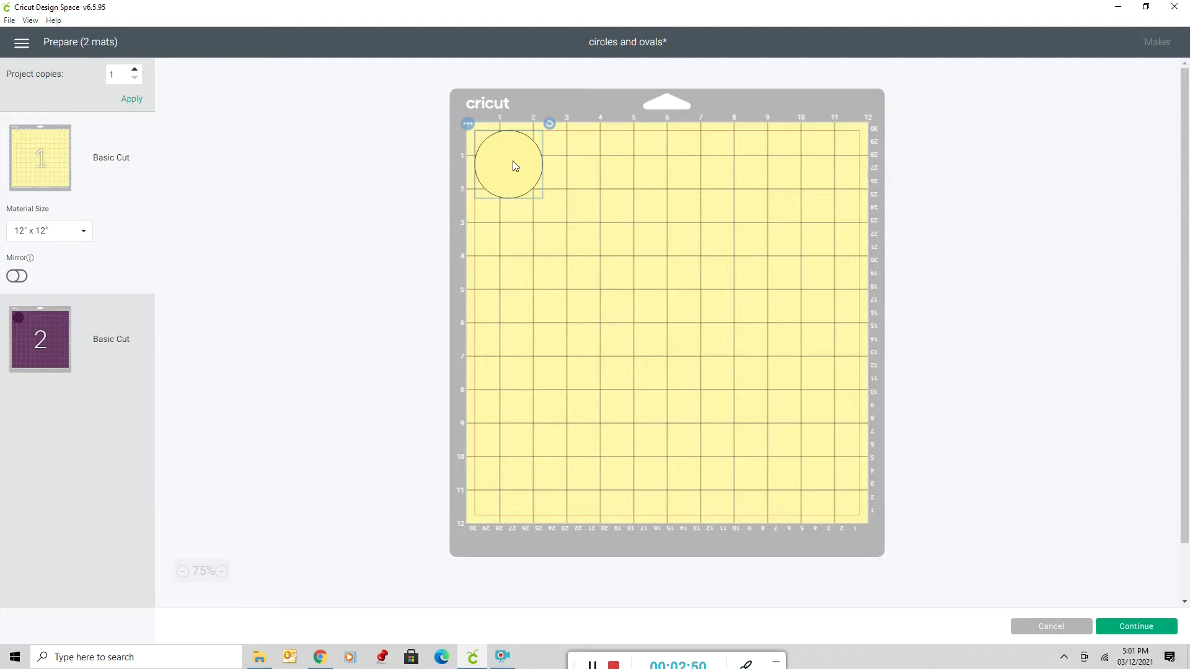
Step: Set mat 1's material size to 8.5" x 11" (Letter), after briefly trying 4" x 6"
left_click(83, 234)
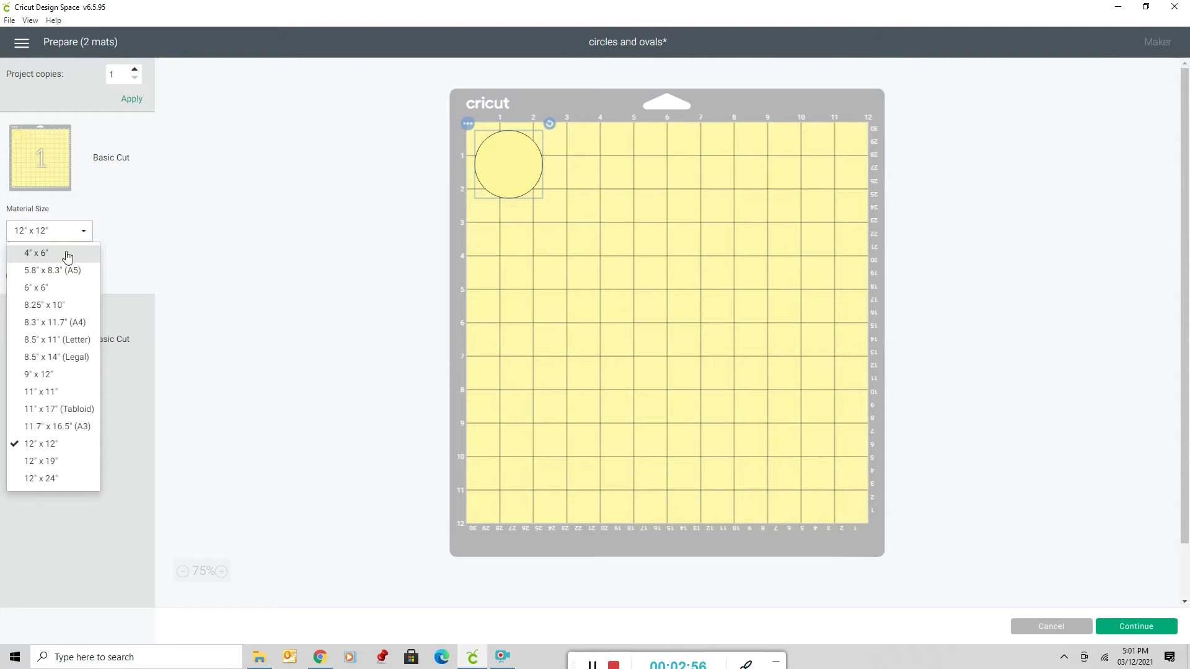
left_click(37, 255)
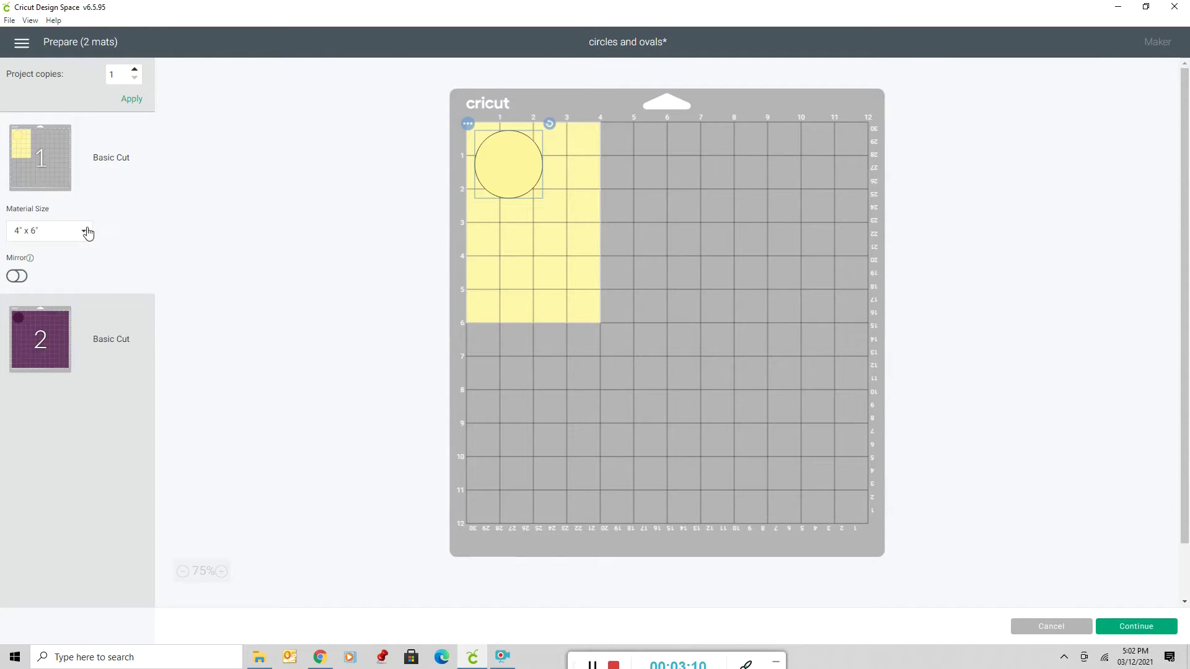
left_click(85, 231)
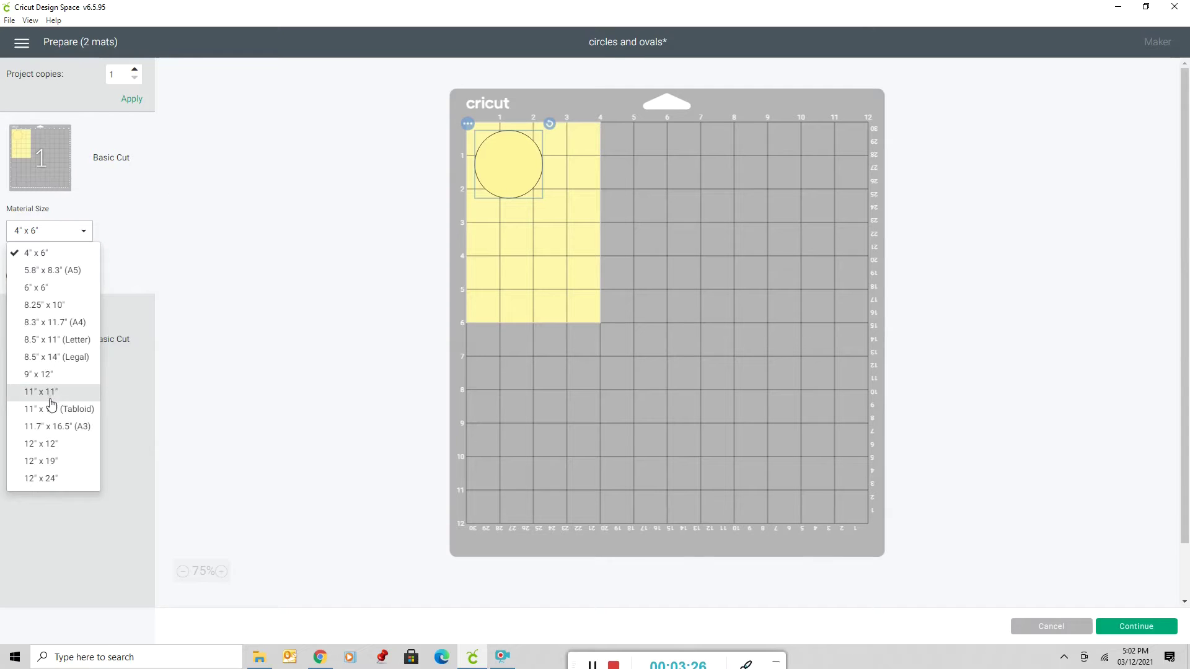
left_click(52, 340)
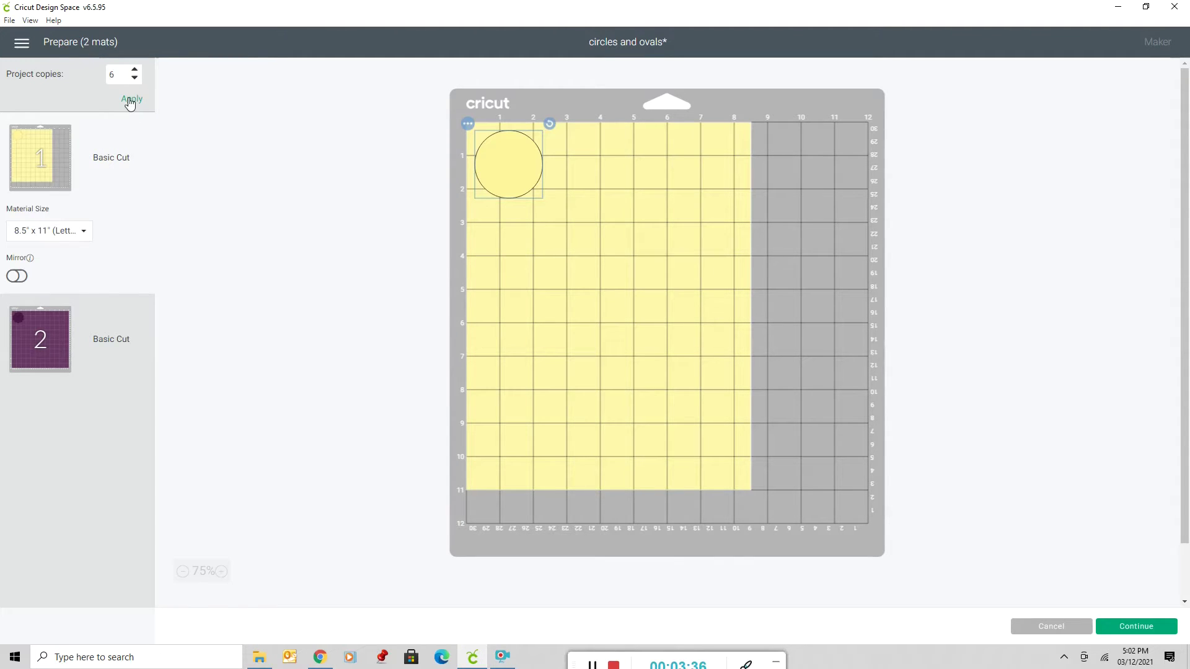
Step: Apply six project copies, then try 6" x 6" and Letter material sizes for mat 1
left_click(129, 99)
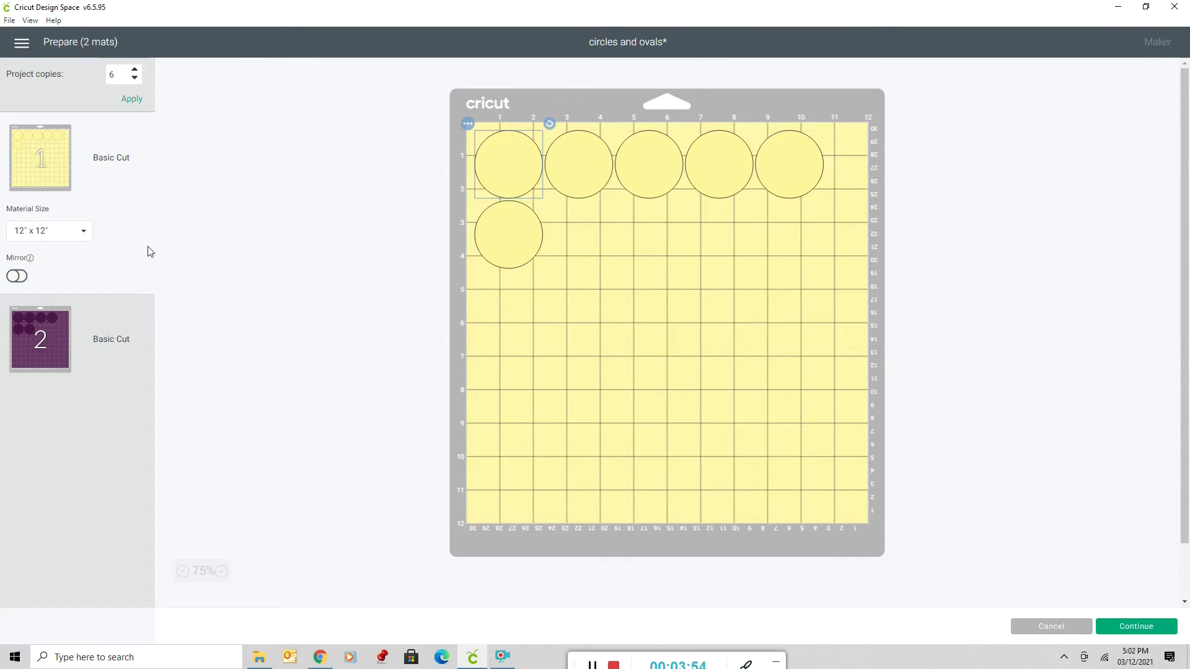
left_click(83, 236)
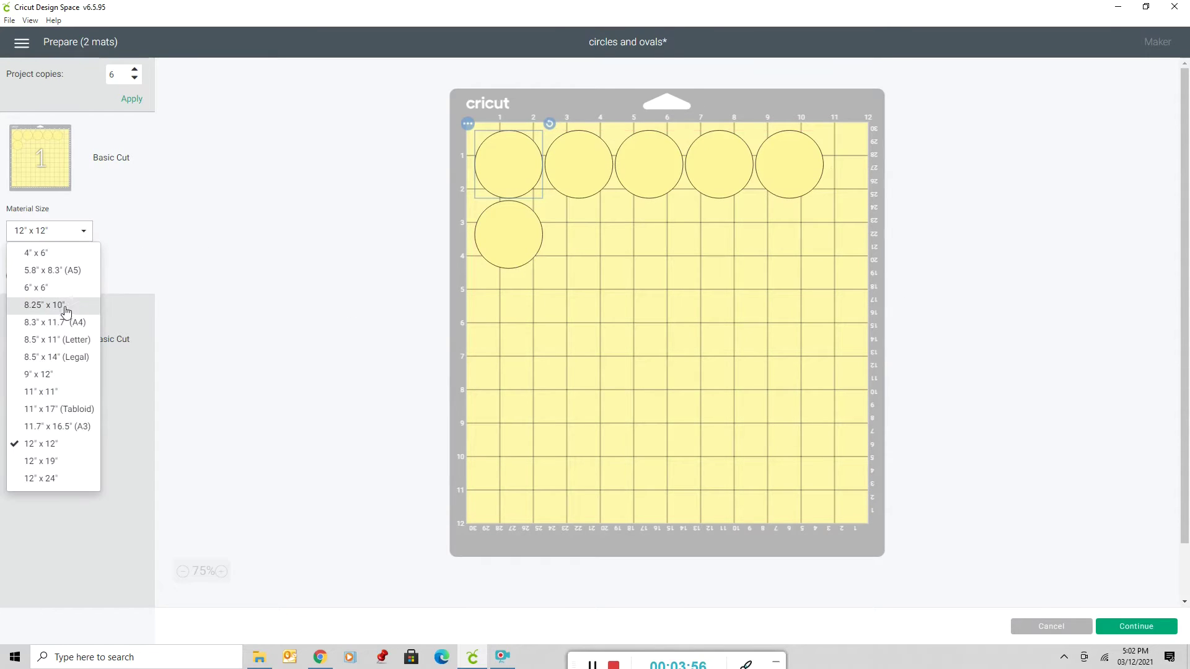
left_click(63, 287)
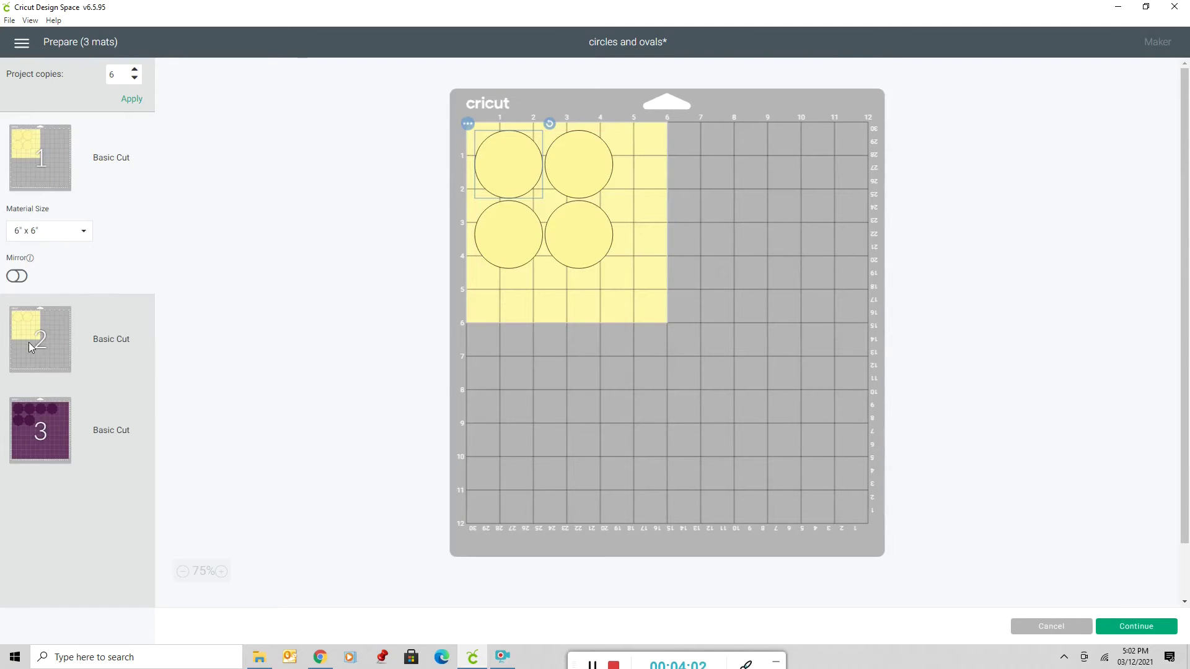
left_click(80, 232)
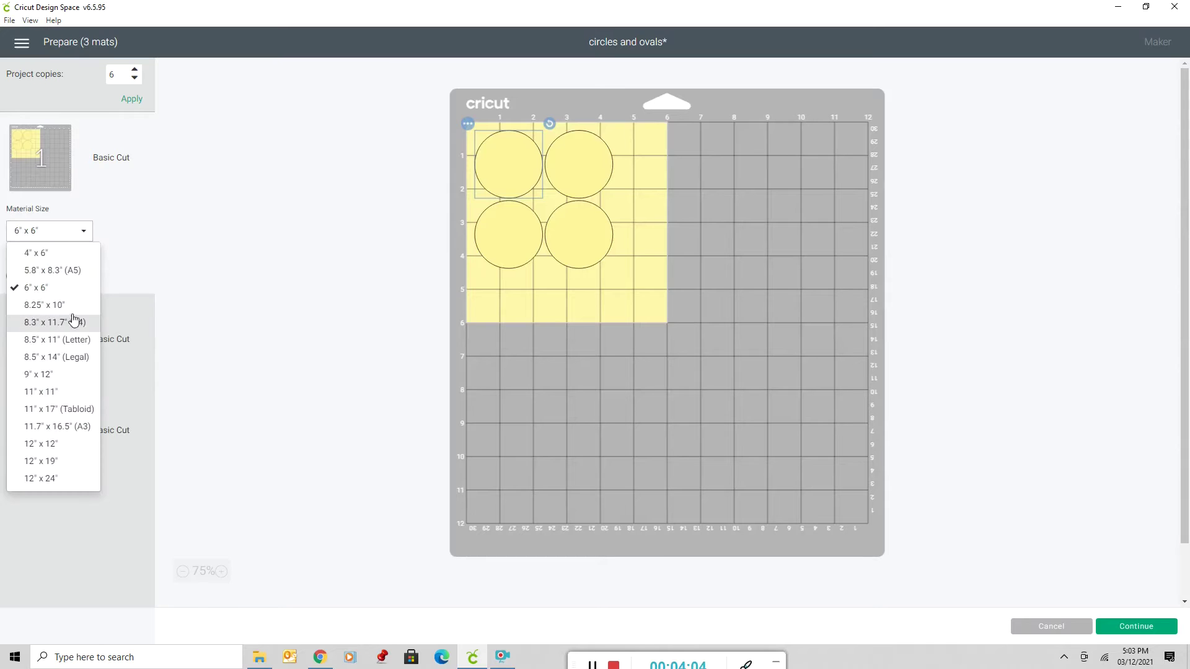
left_click(62, 339)
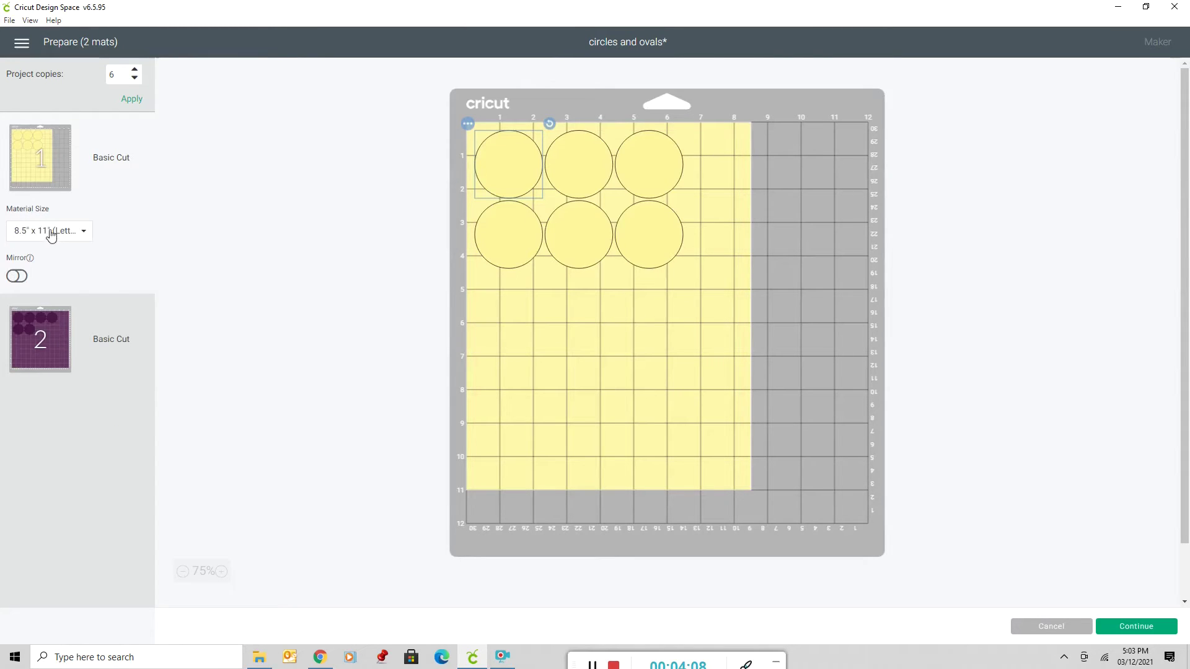
left_click(89, 232)
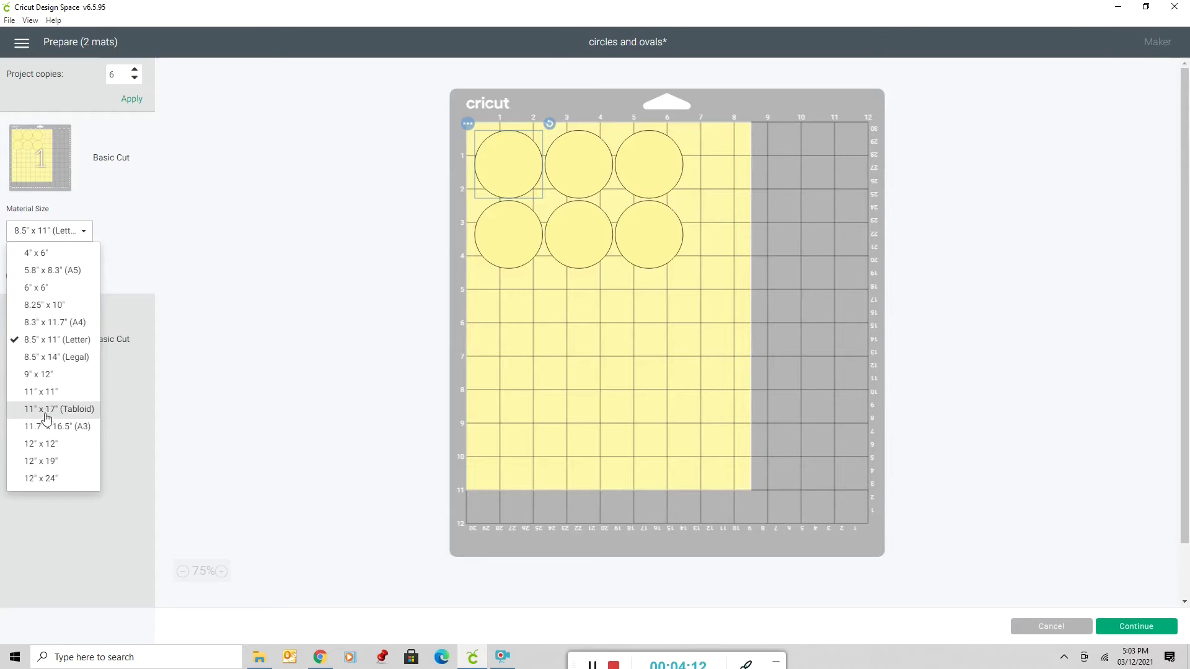
Step: Switch mat 1 to 12" x 12" and arrange the six circles into two rows of three
left_click(63, 445)
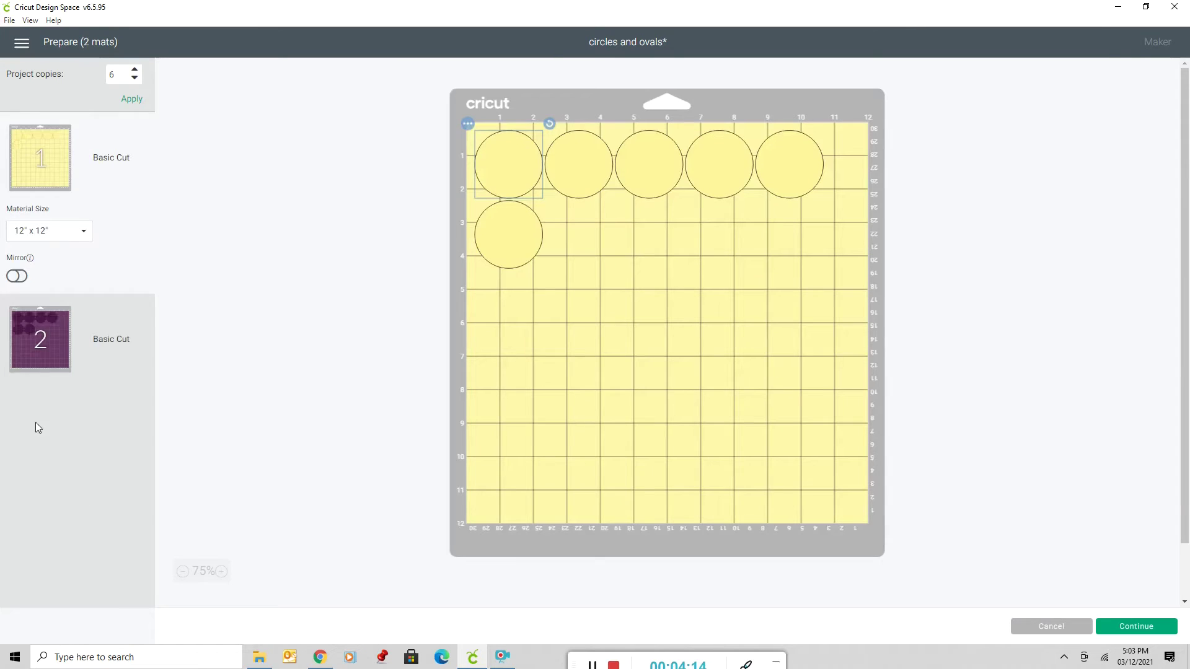
left_click(727, 161)
left_click_drag(728, 163, 589, 241)
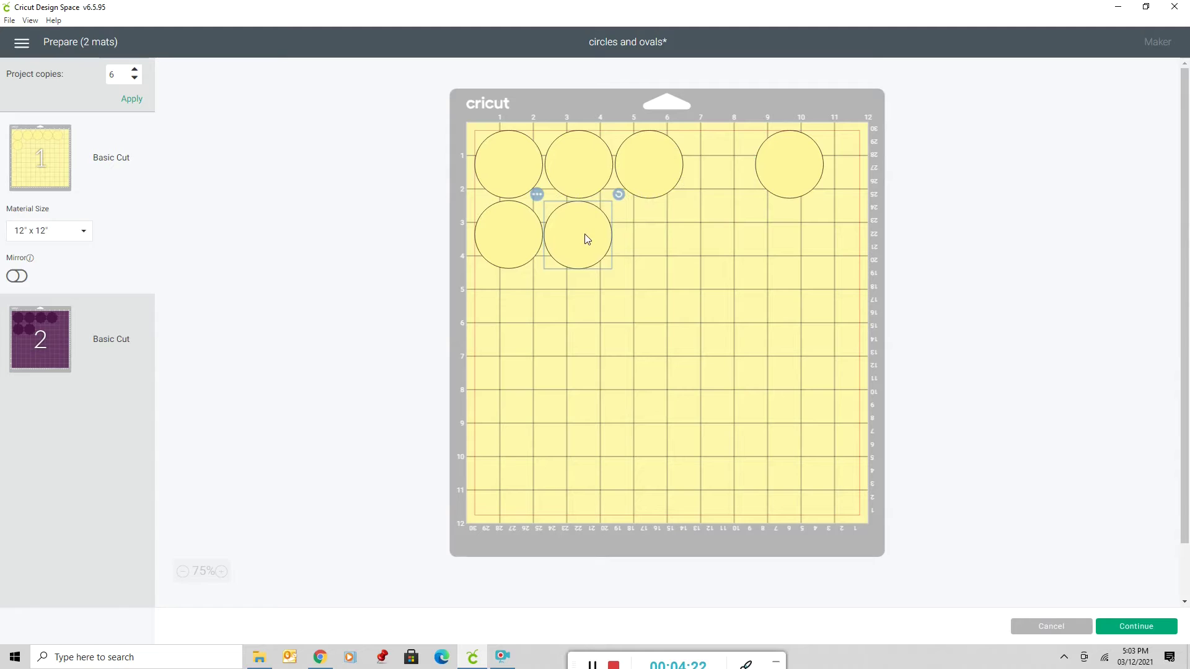
left_click_drag(782, 163, 642, 227)
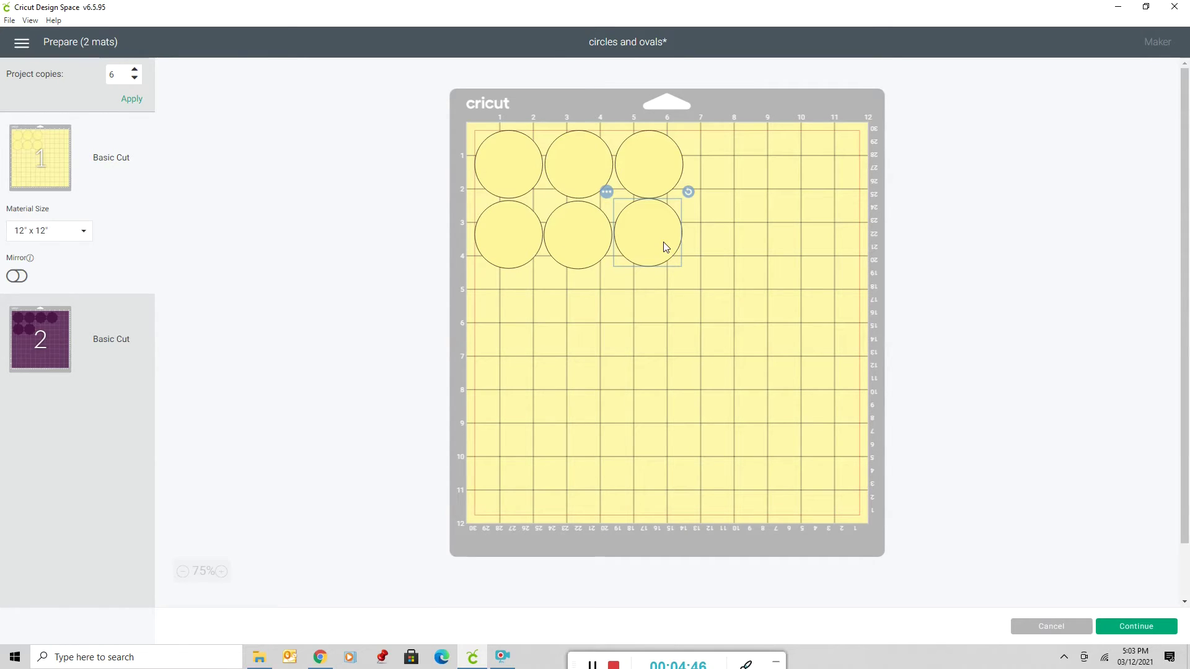
left_click_drag(663, 243, 523, 336)
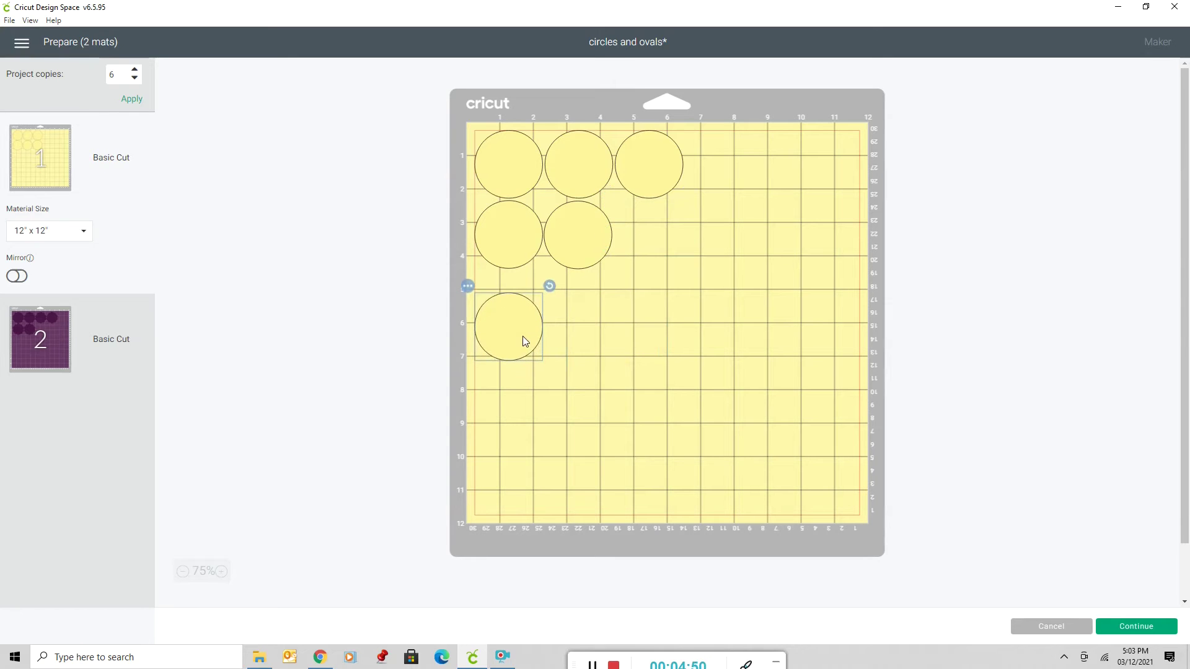
left_click_drag(589, 242, 600, 337)
left_click_drag(502, 240, 656, 325)
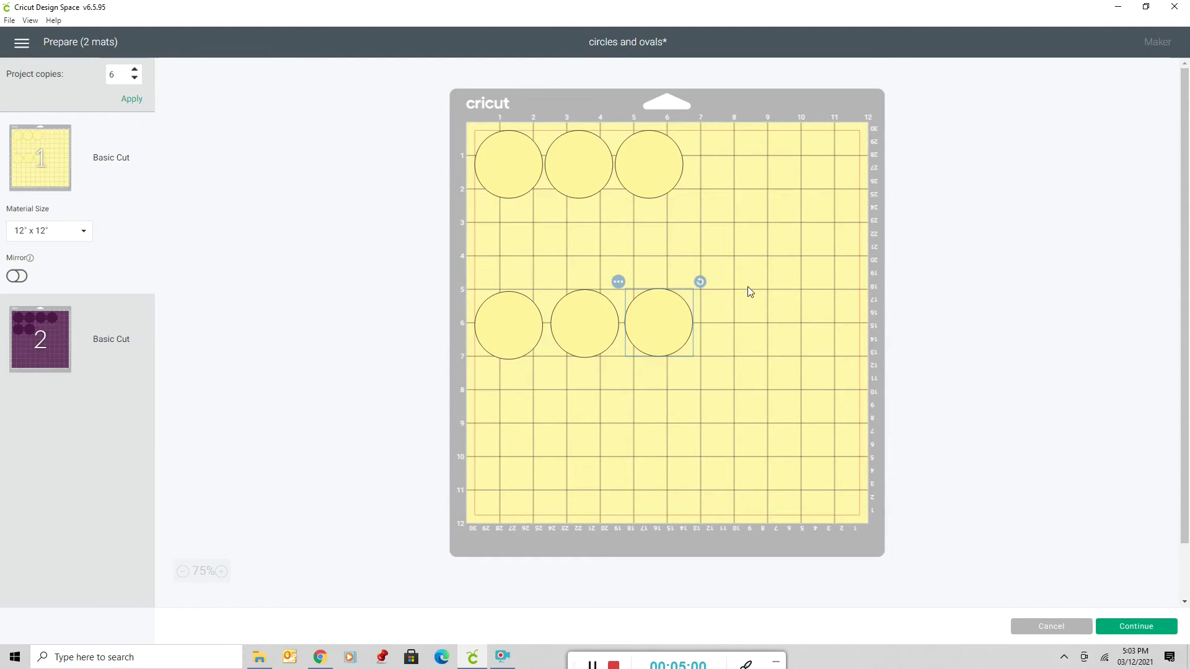
Step: Nudge the three bottom-row circles slightly down so they line up evenly
left_click_drag(660, 327, 660, 330)
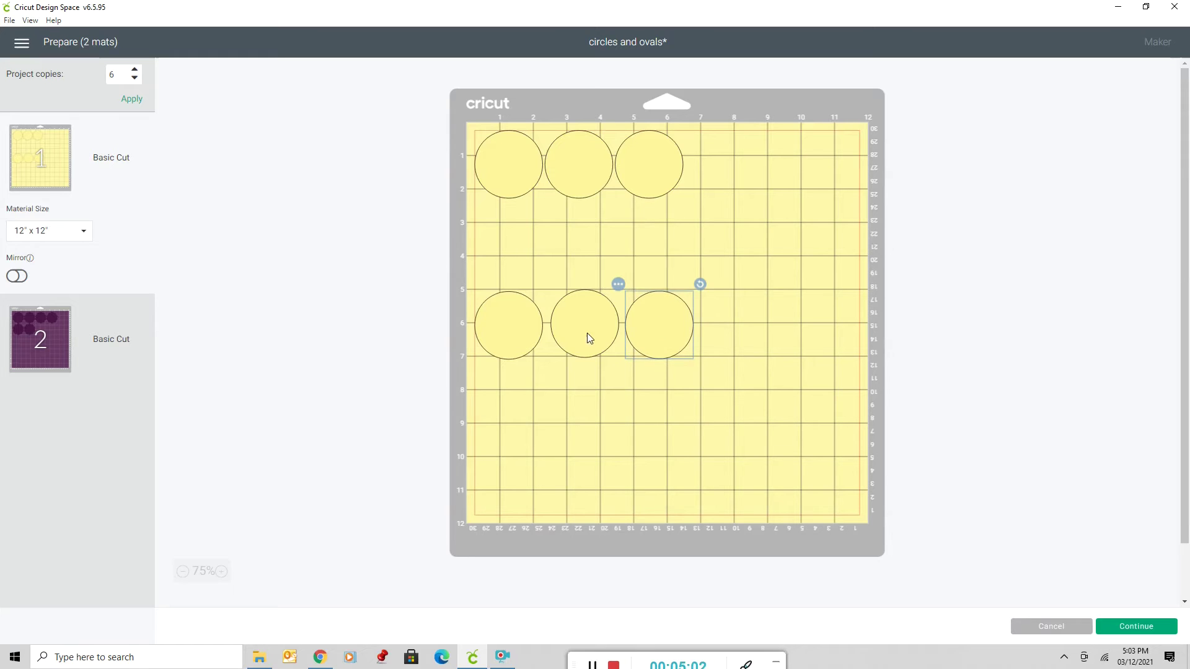
left_click_drag(587, 333, 590, 336)
left_click_drag(664, 336, 665, 340)
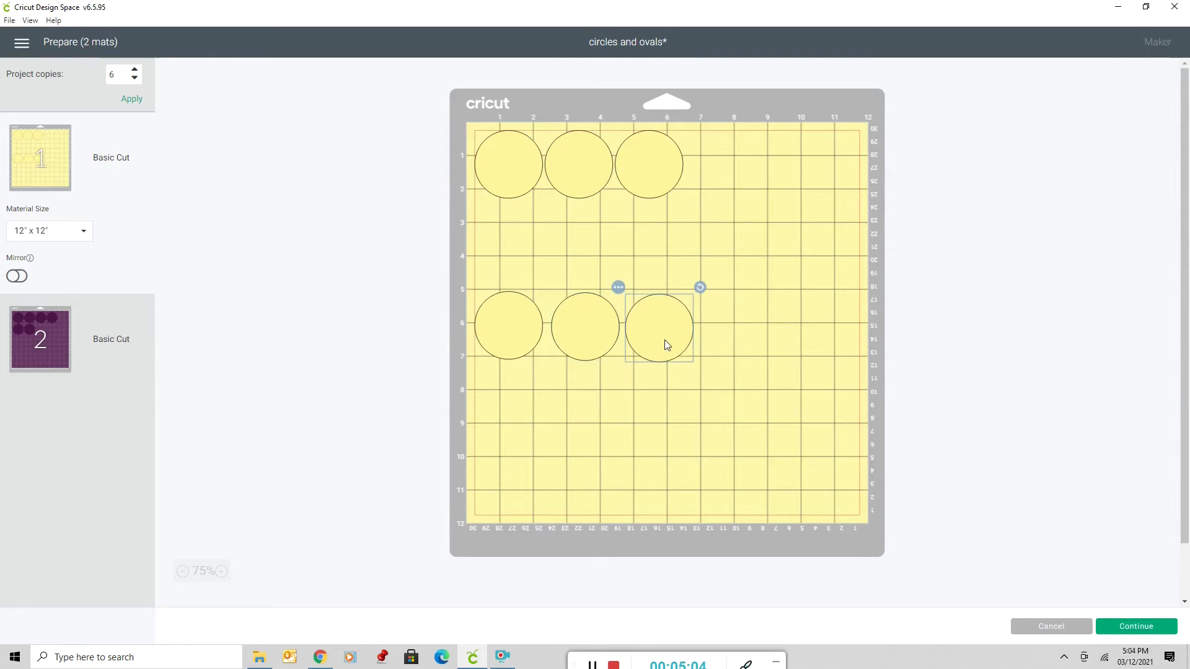
left_click_drag(533, 340, 534, 343)
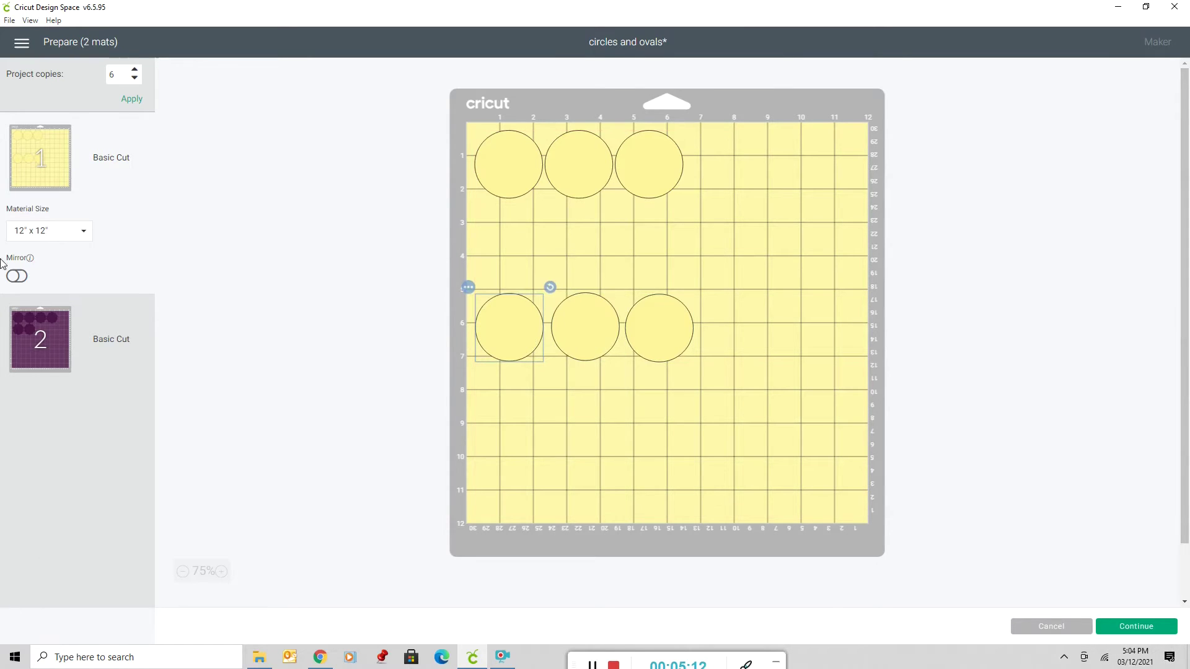
Step: Continue to the Make screen and open Browse All Materials from the Popular materials
left_click(1138, 627)
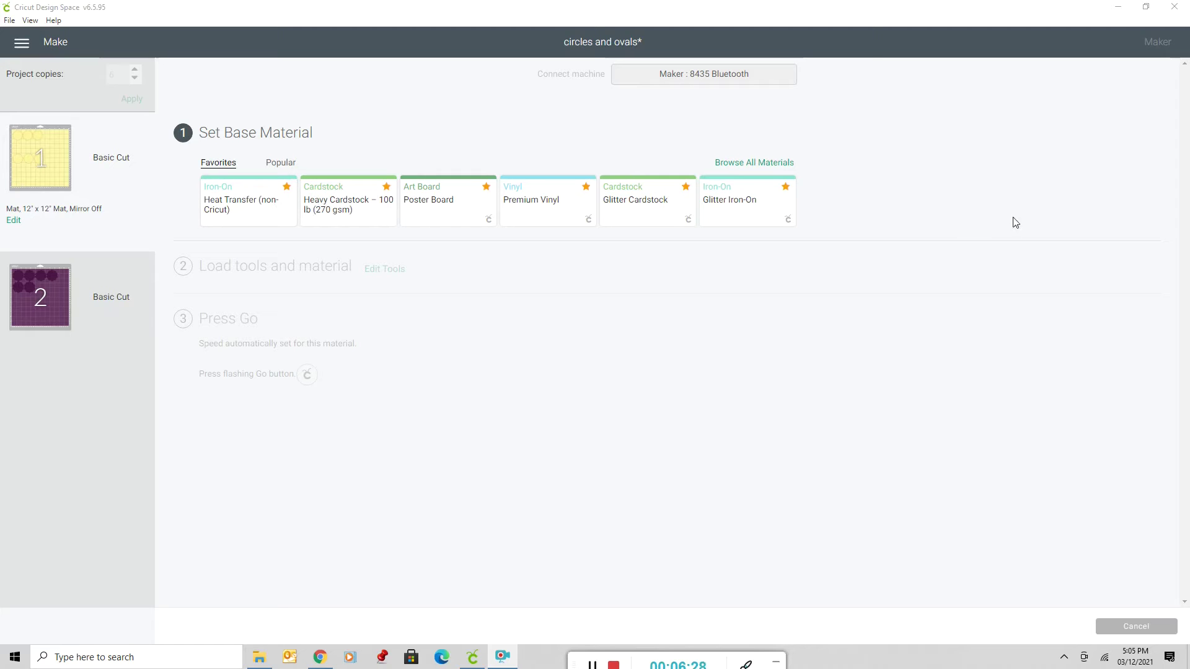
left_click(276, 165)
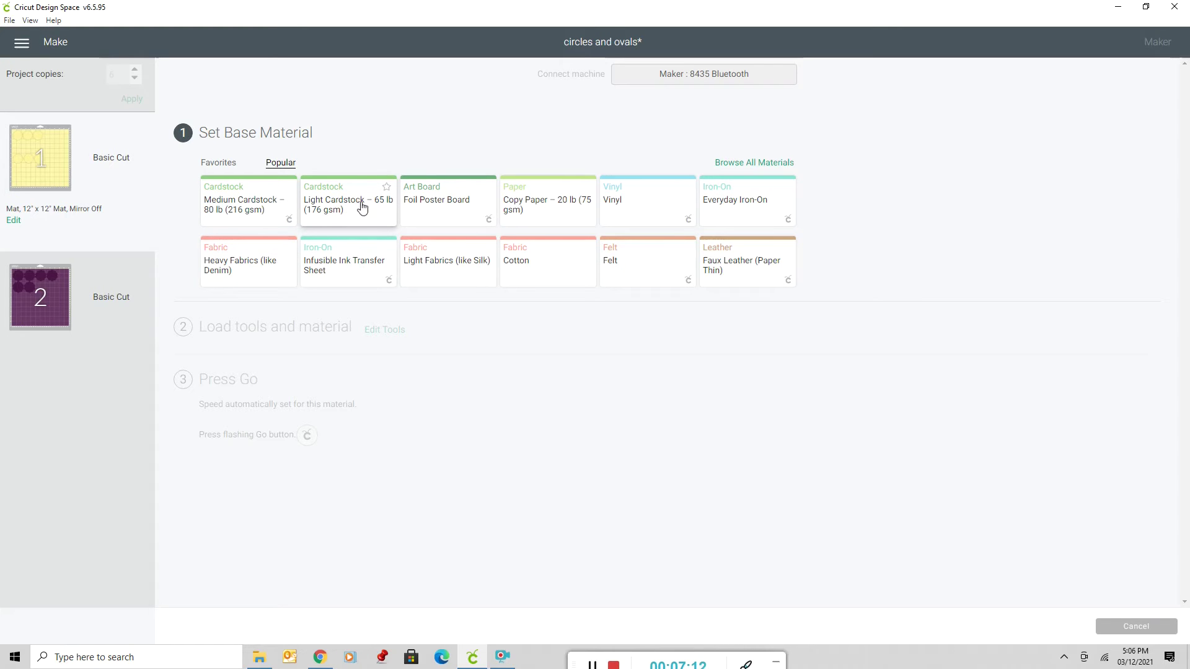
left_click(736, 164)
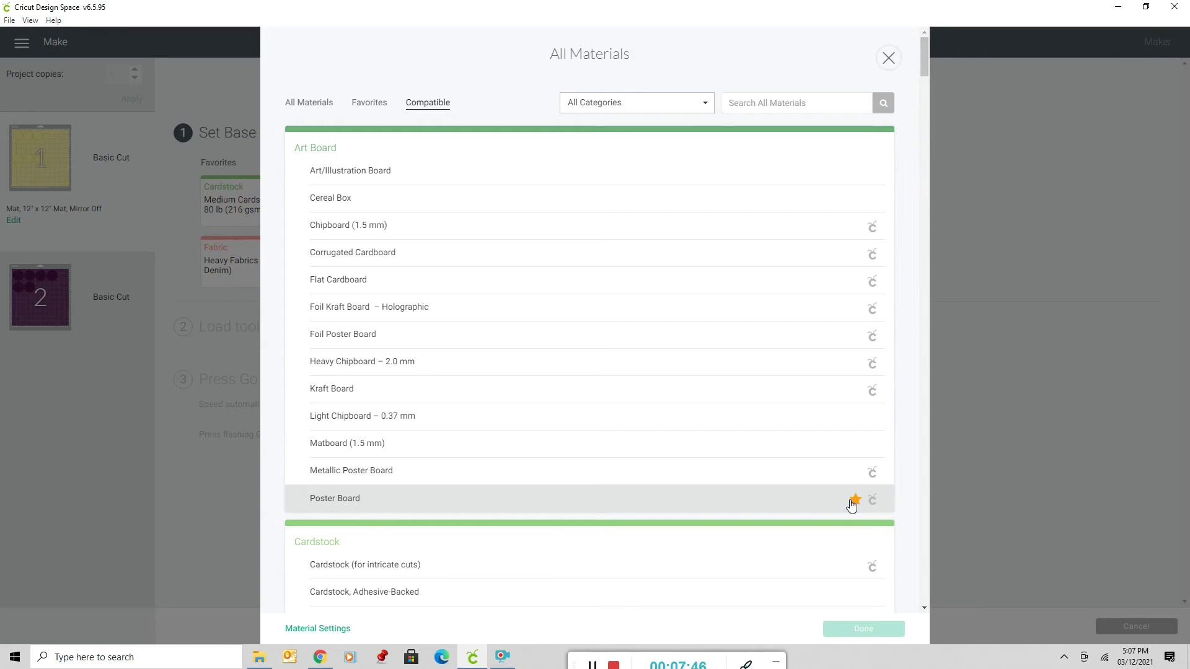
left_click(821, 103)
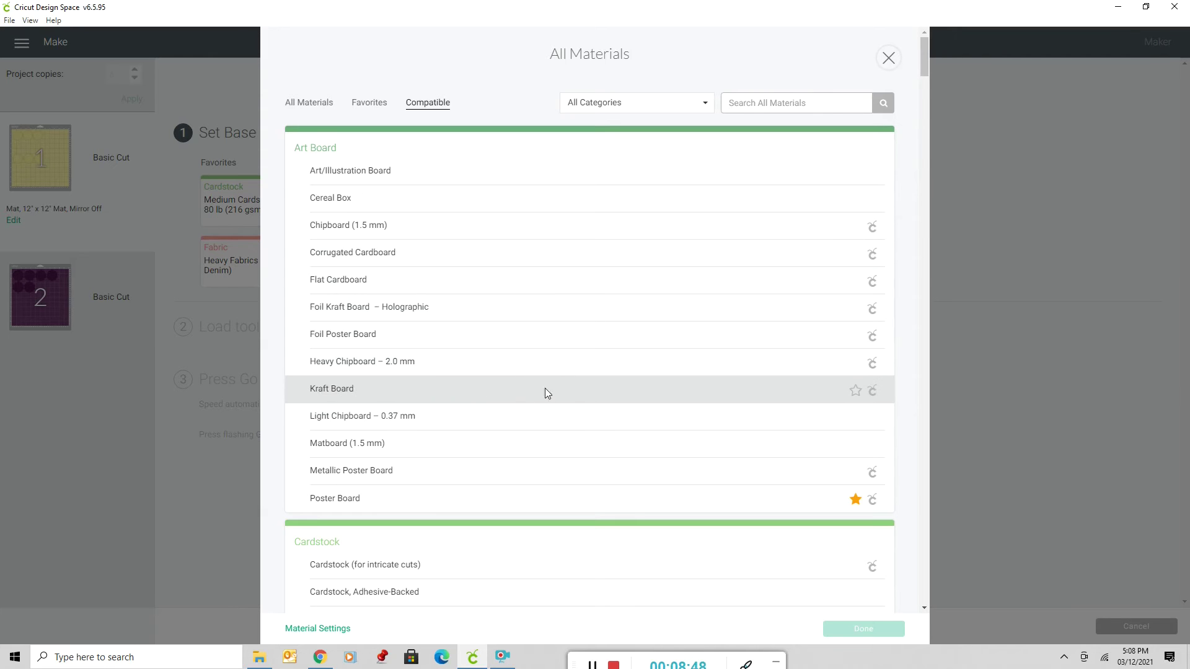
Step: Scroll the materials list down to the Cardstock section showing Heavy and Glitter Cardstock
scroll(526, 428, "down", 3)
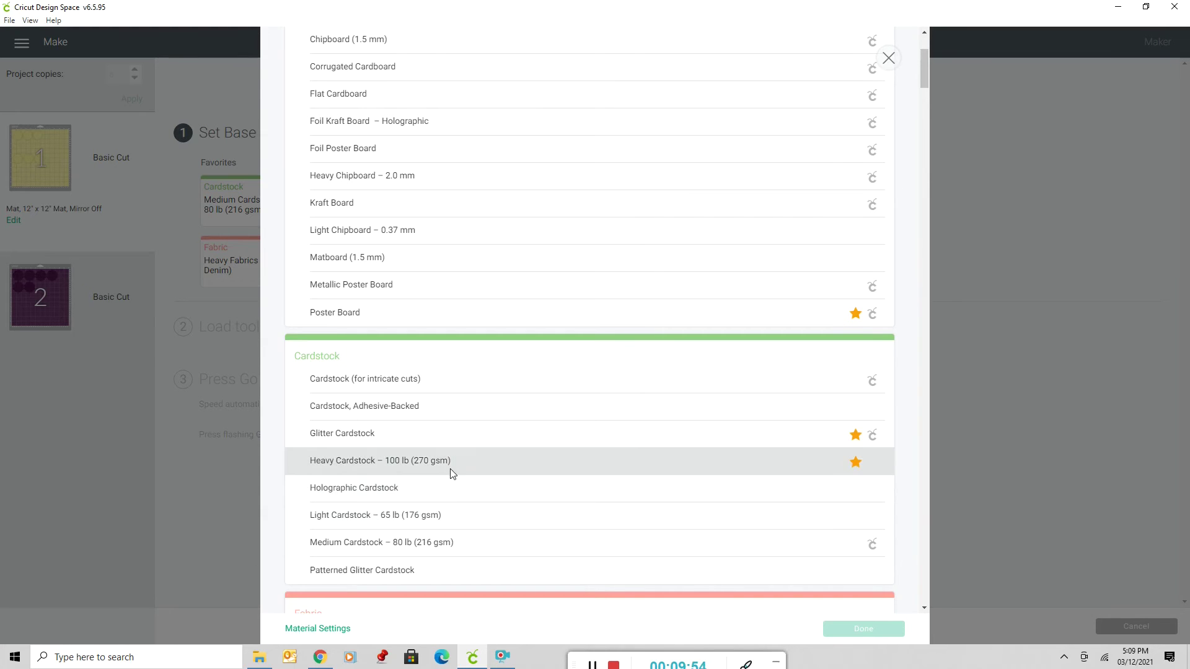
Step: Scroll down through the Fabric materials until the Felt section appears
scroll(604, 486, "down", 1)
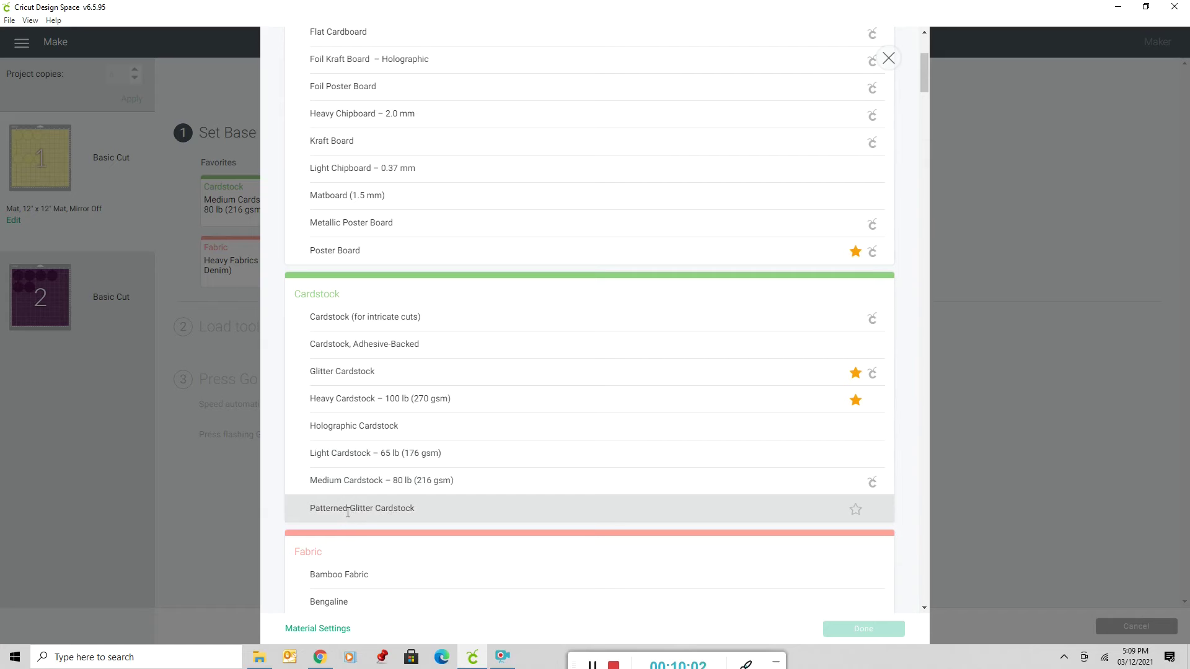
scroll(576, 495, "down", 5)
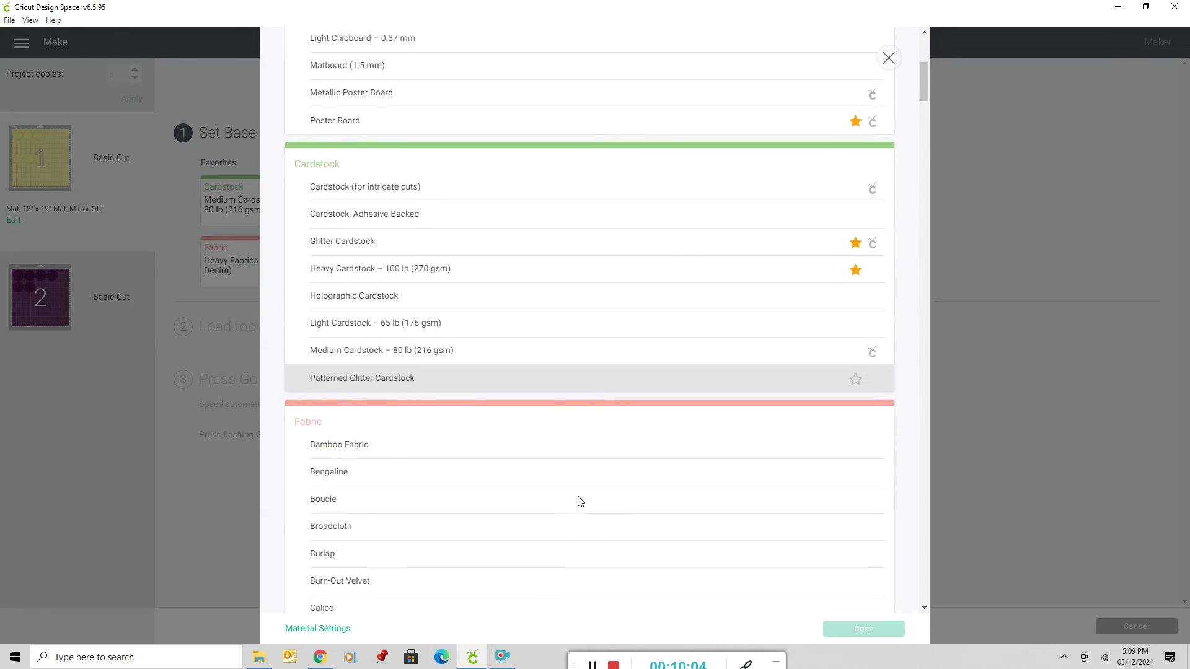
scroll(579, 501, "down", 3)
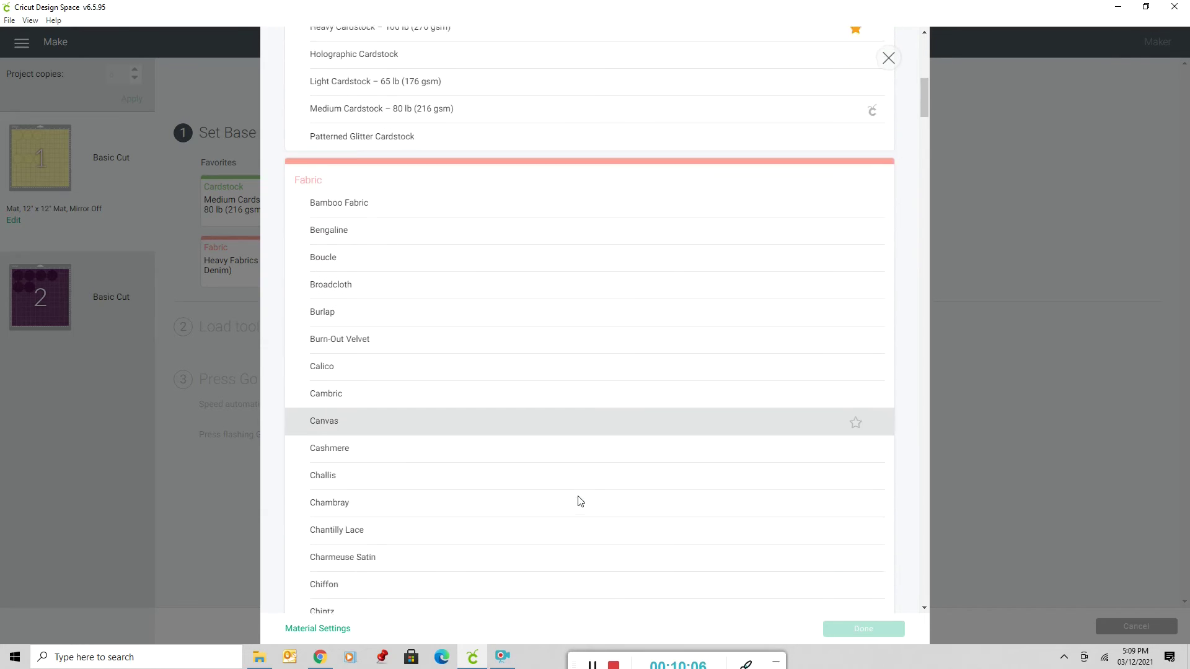
scroll(580, 501, "down", 3)
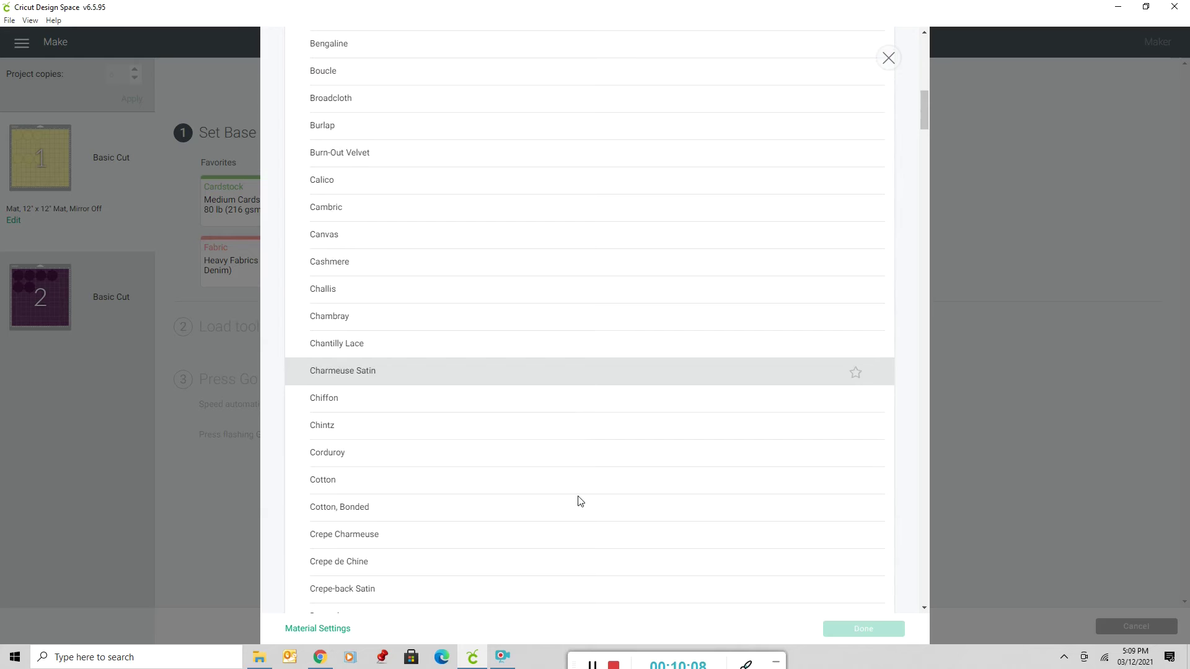
scroll(580, 499, "down", 1)
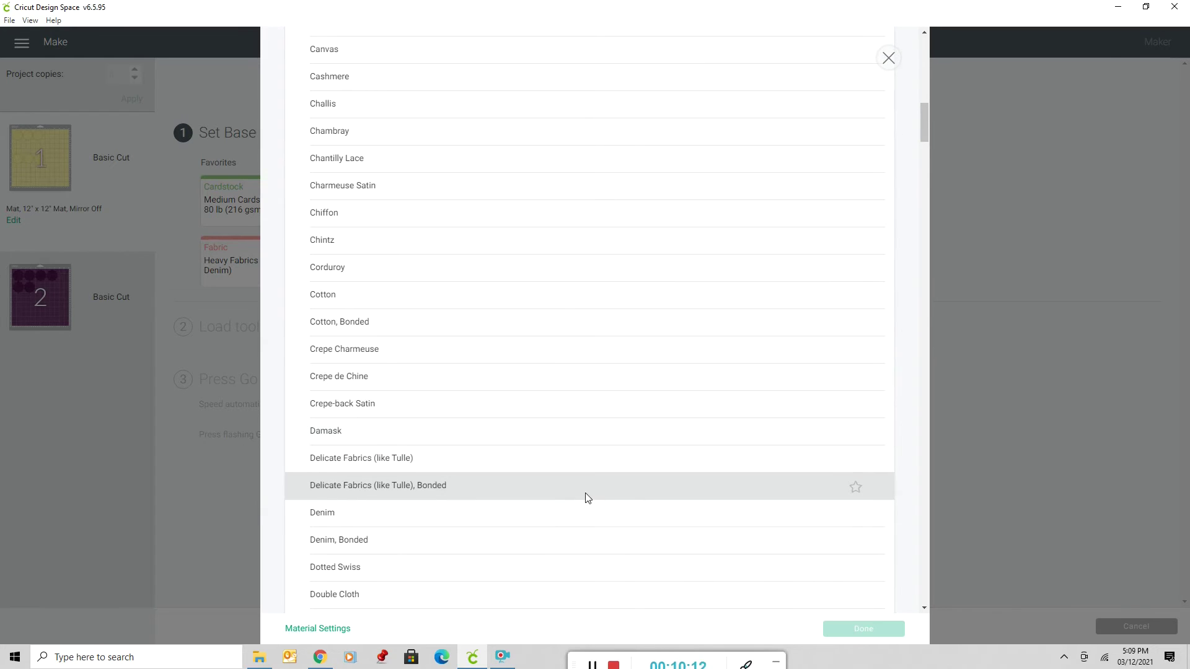
scroll(585, 493, "down", 3)
scroll(588, 498, "down", 4)
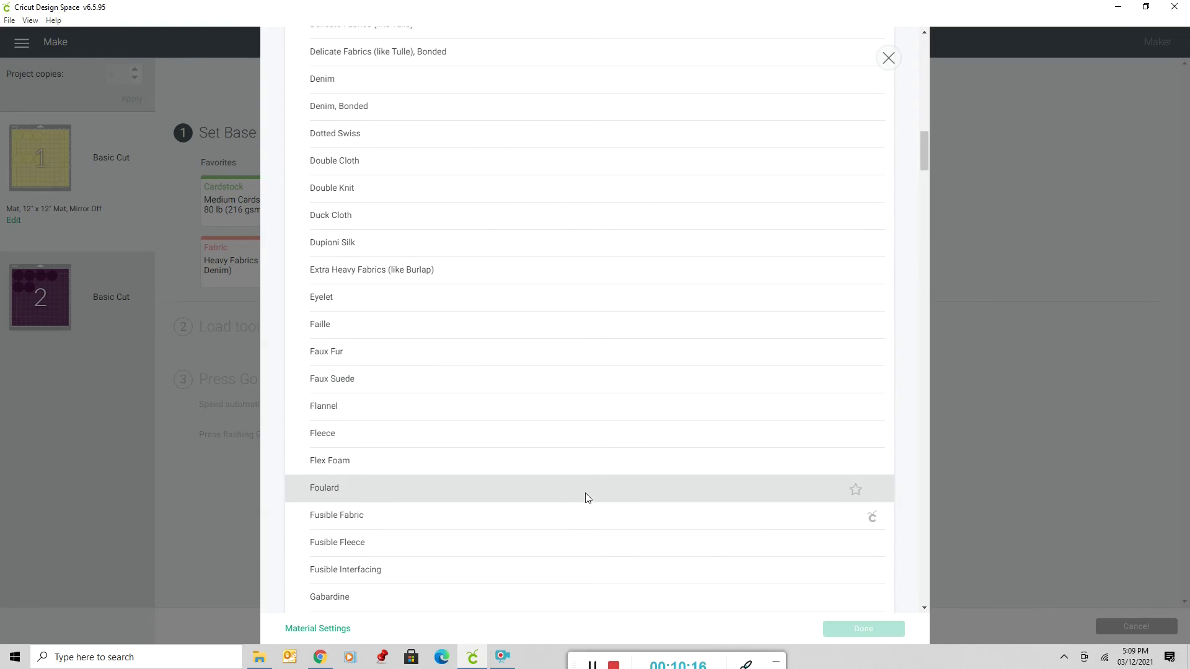
scroll(588, 498, "down", 4)
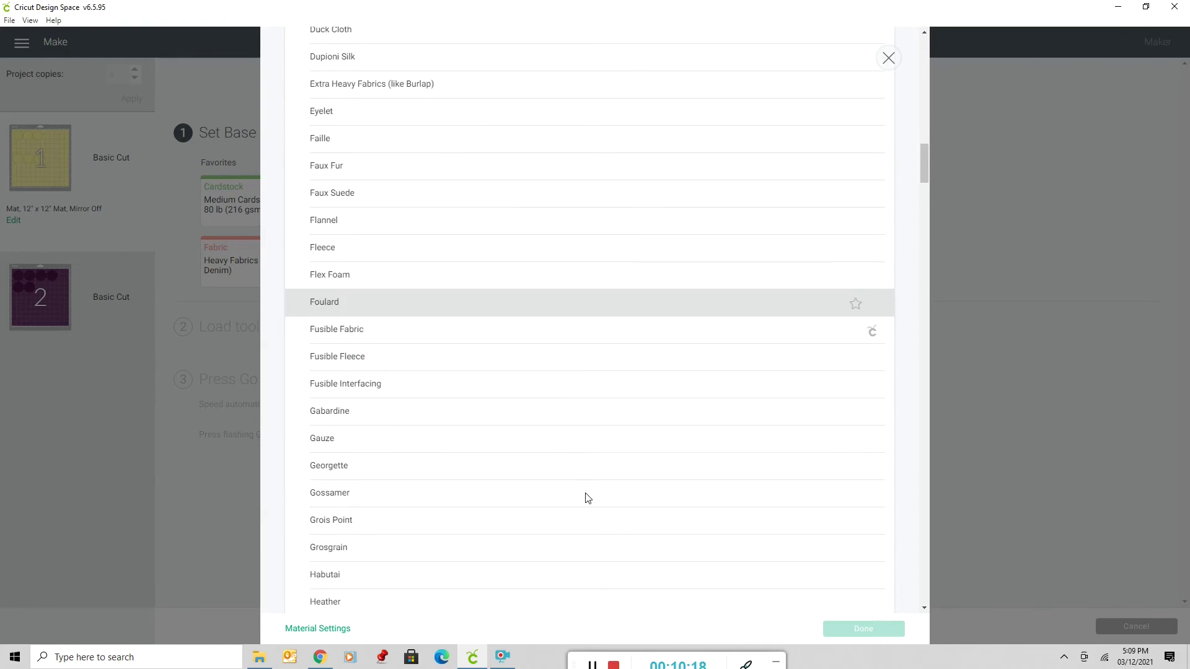
scroll(588, 498, "down", 7)
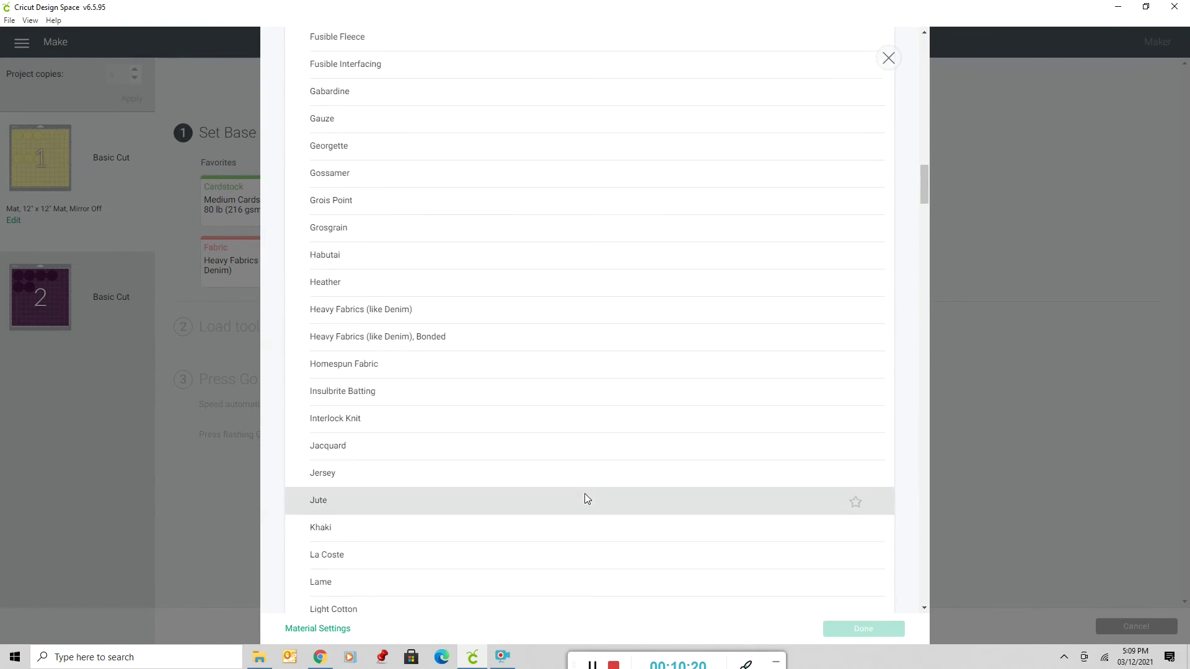
scroll(585, 496, "down", 7)
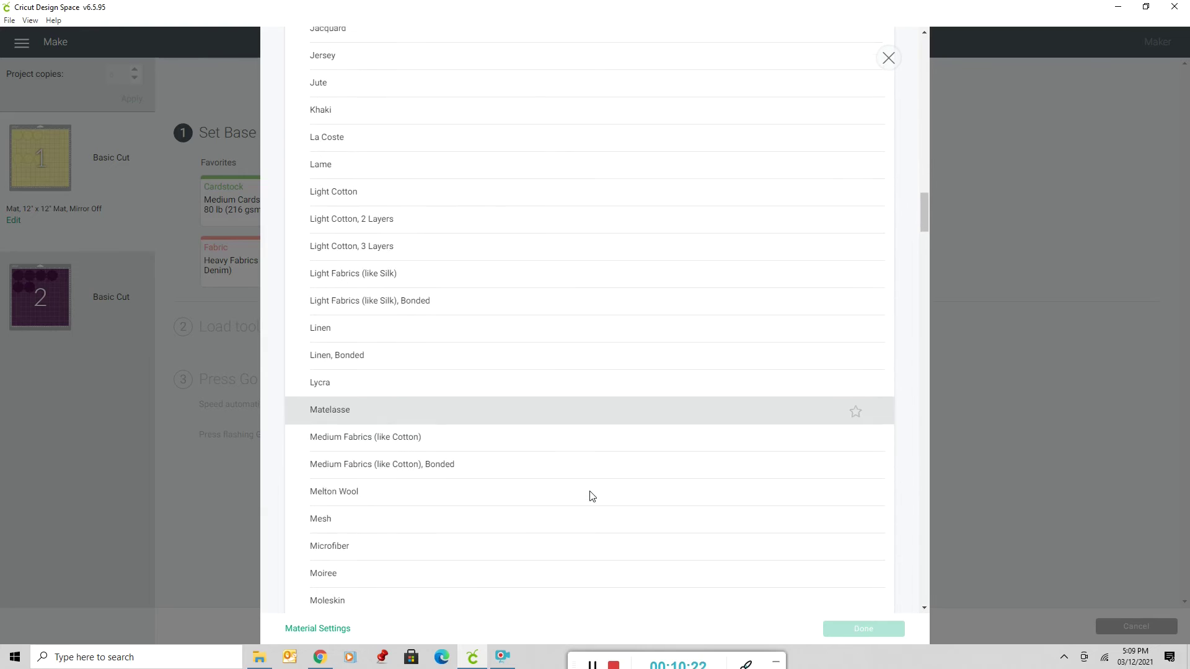
scroll(592, 496, "down", 7)
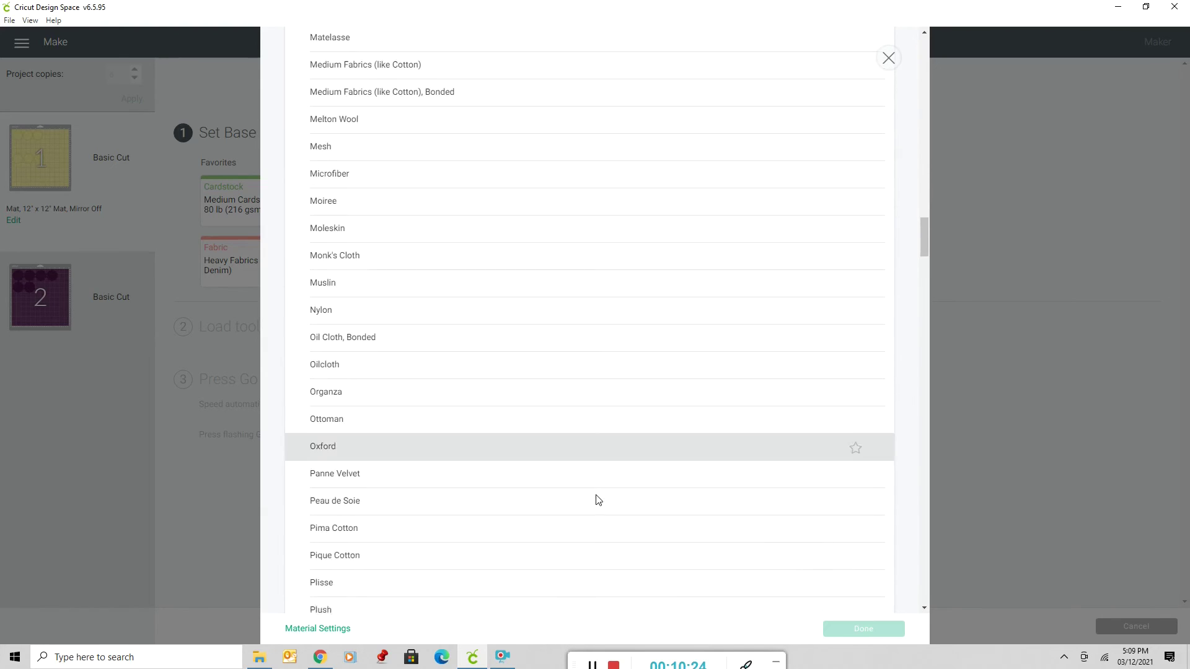
scroll(598, 499, "down", 6)
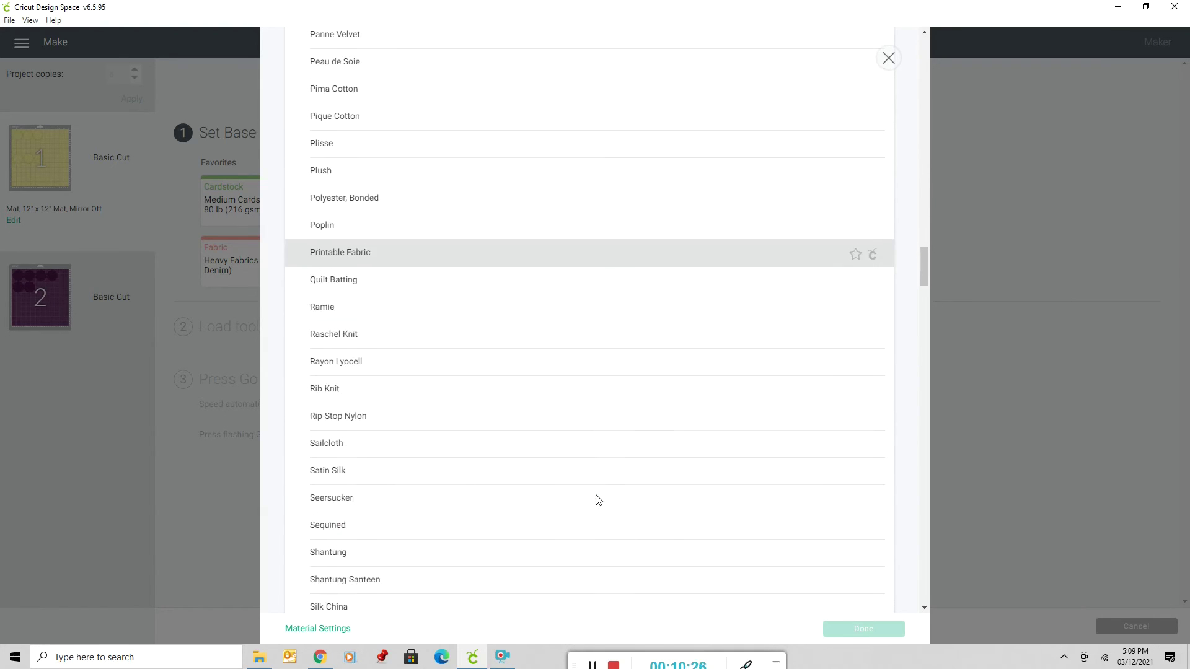
scroll(597, 499, "down", 3)
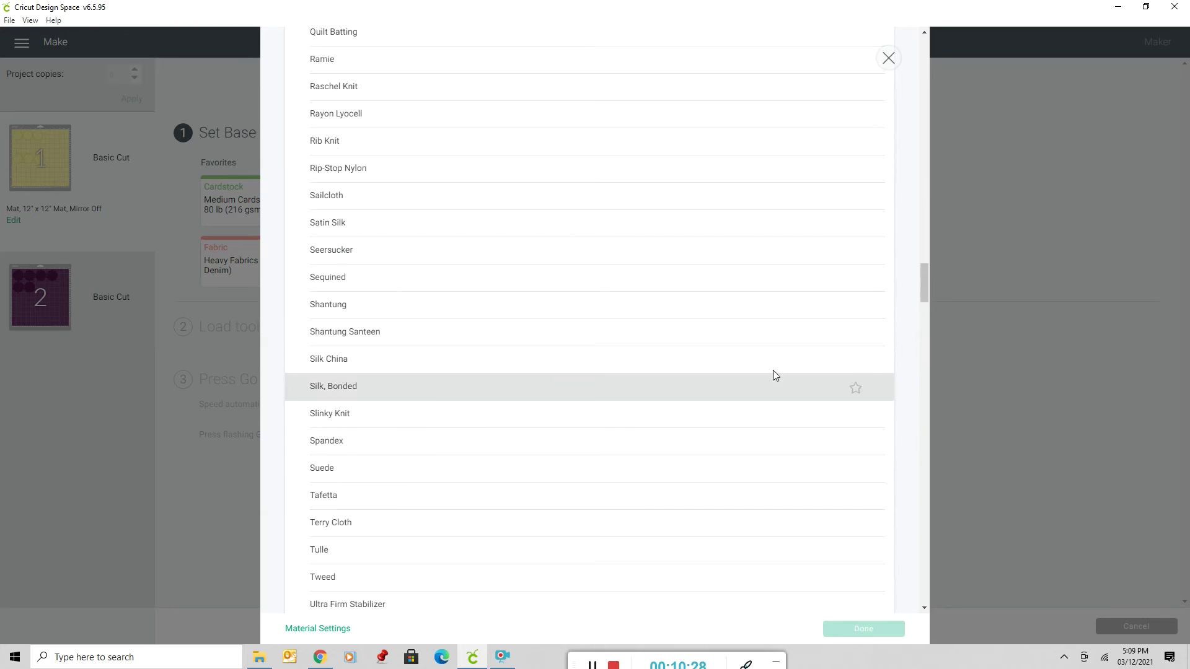
left_click_drag(924, 265, 921, 291)
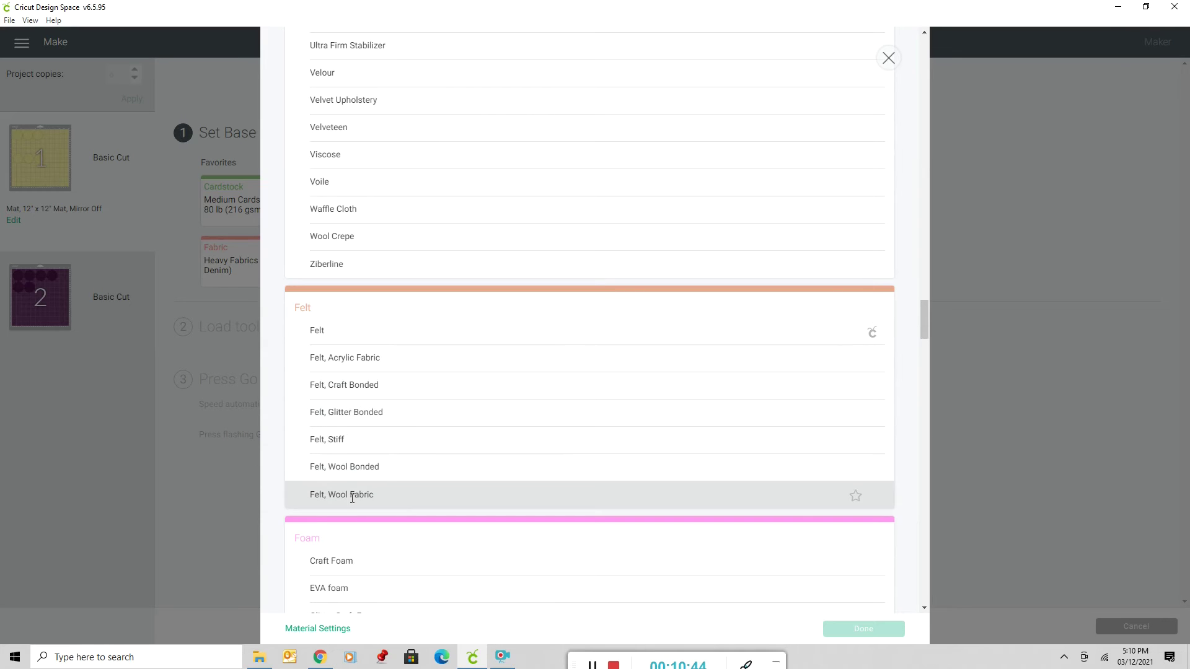
scroll(471, 489, "down", 3)
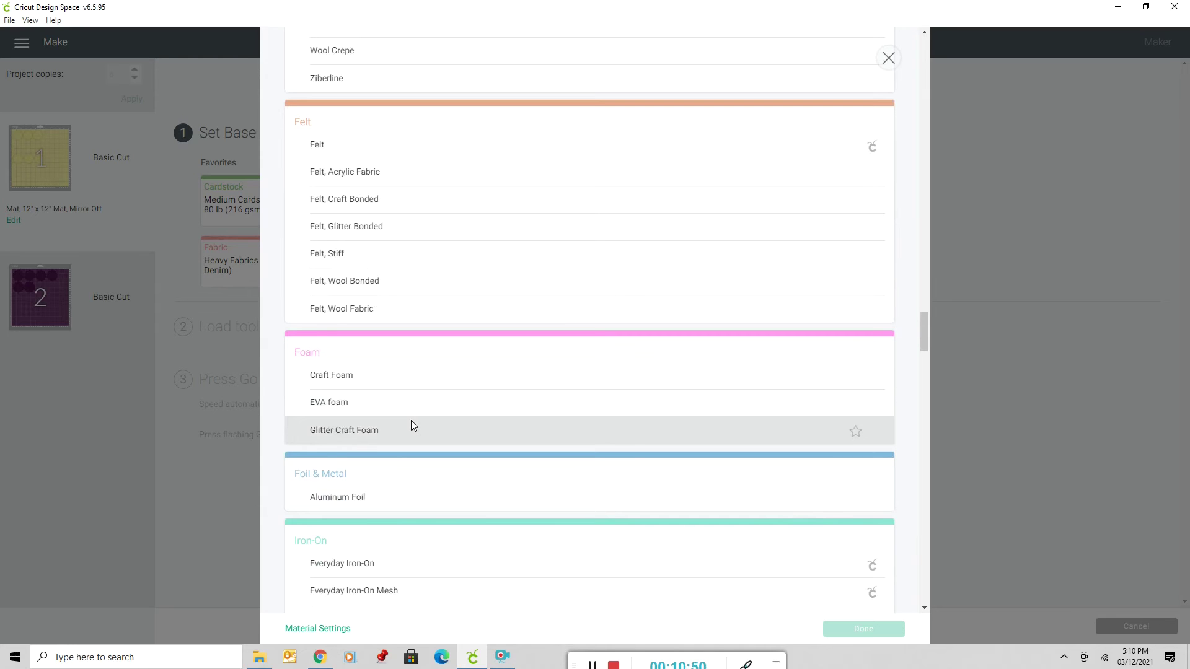
scroll(411, 422, "down", 2)
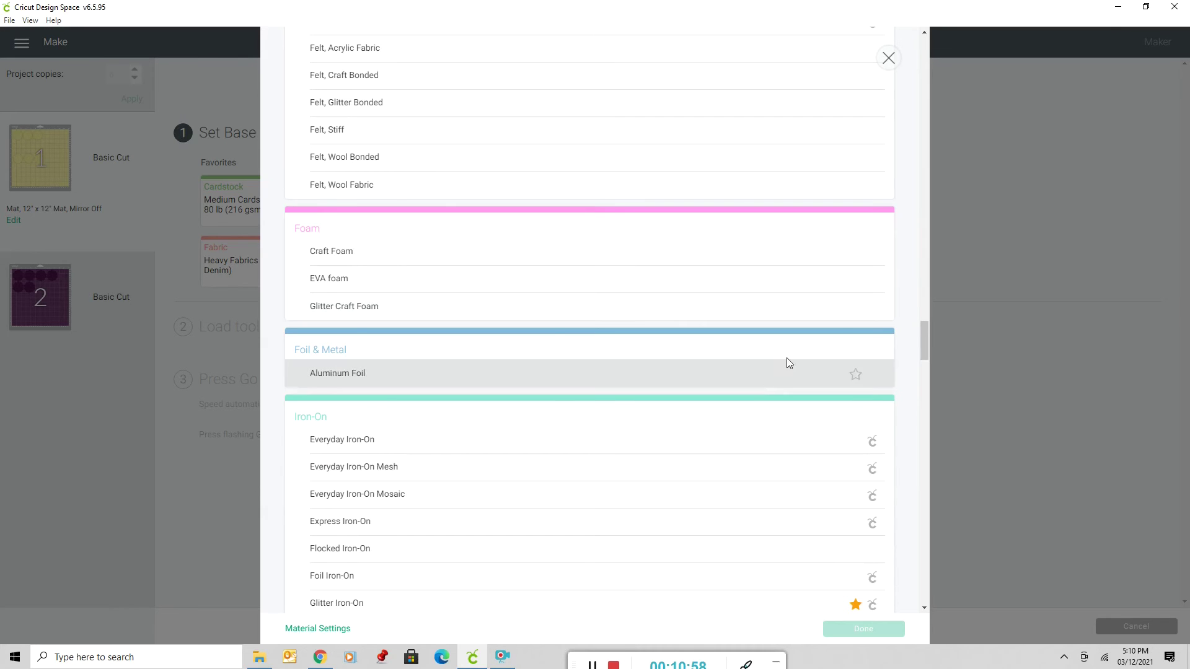
scroll(746, 381, "down", 2)
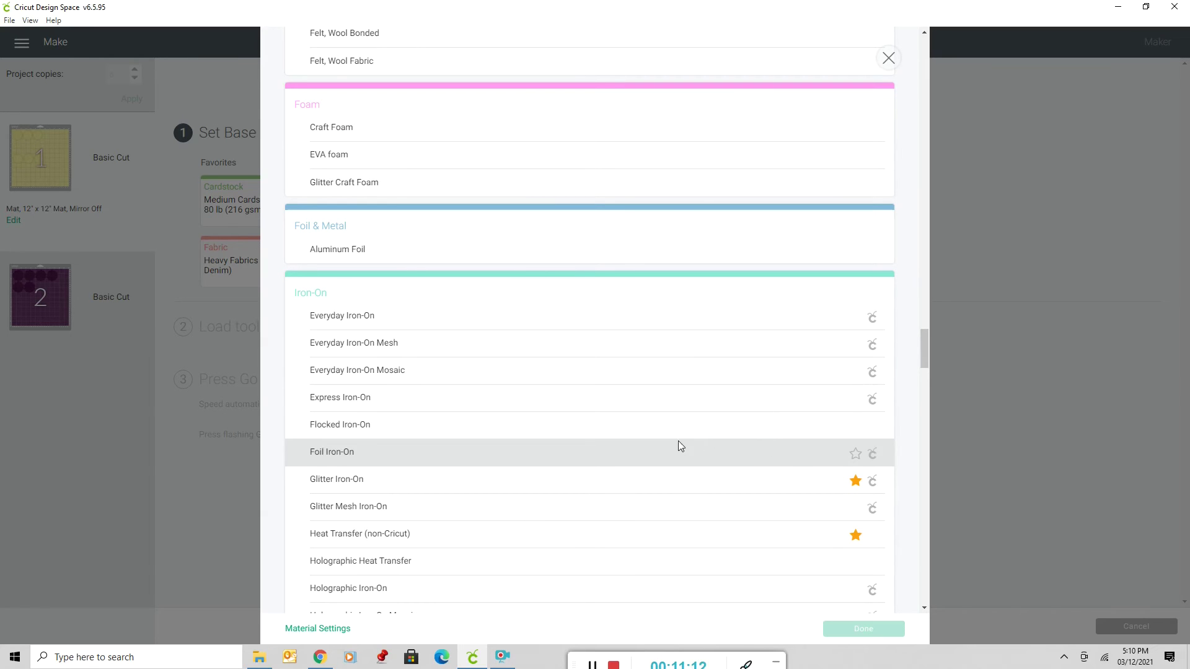
scroll(639, 347, "down", 2)
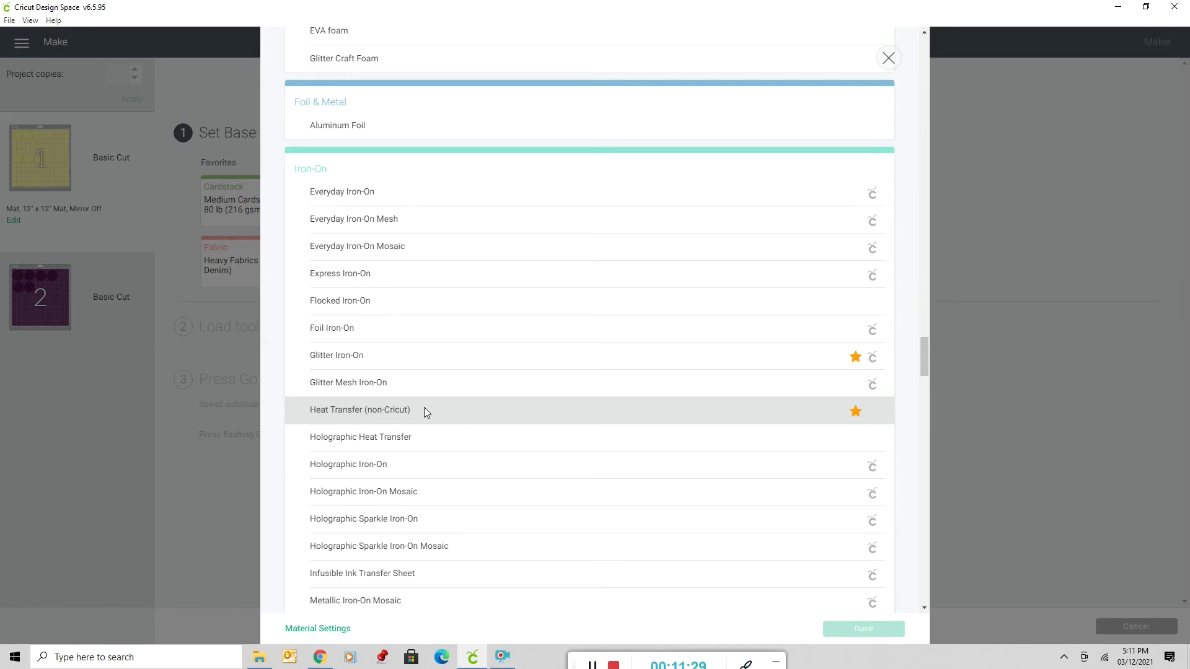
left_click(855, 357)
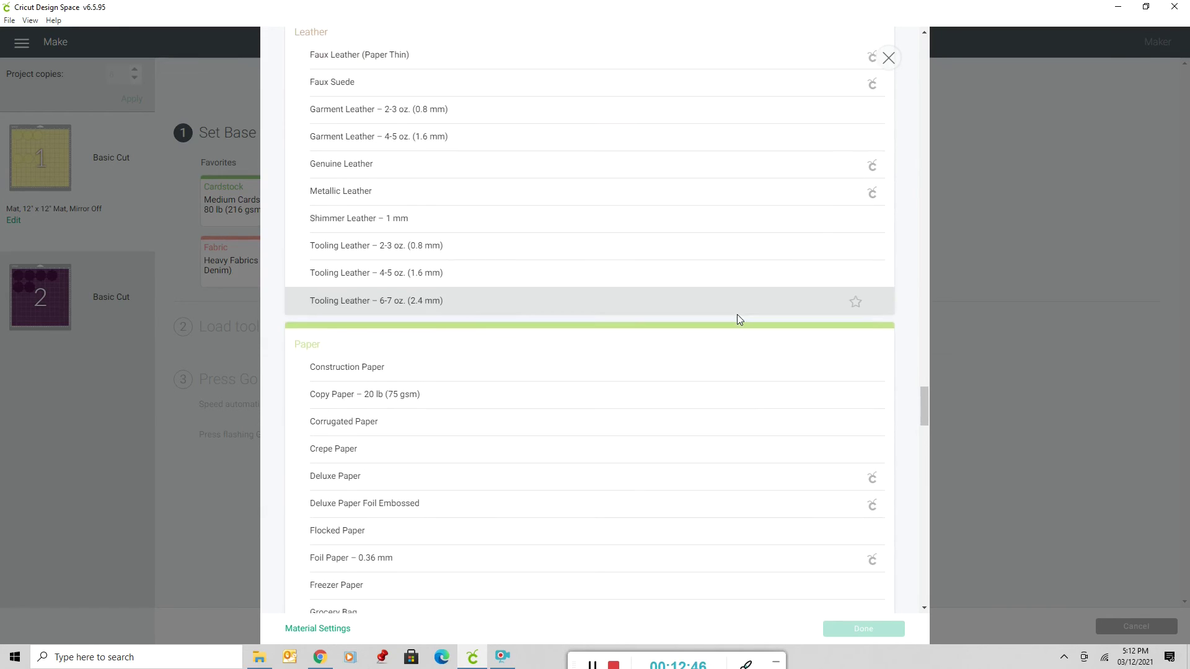
scroll(738, 315, "down", 1)
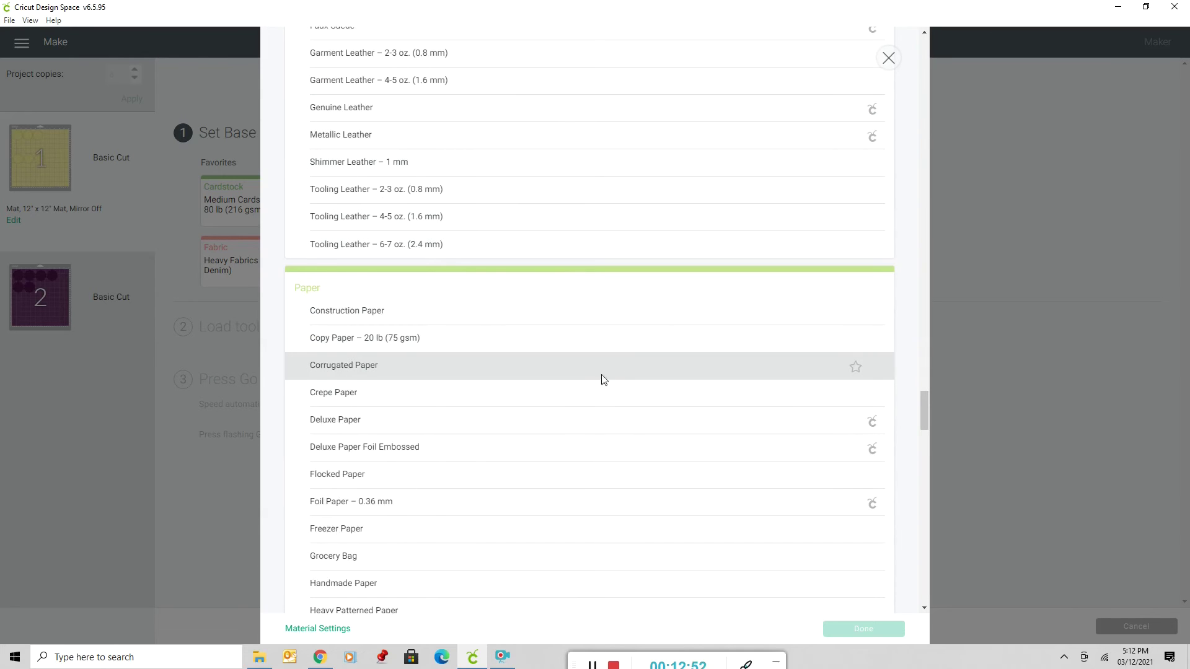
scroll(621, 353, "down", 2)
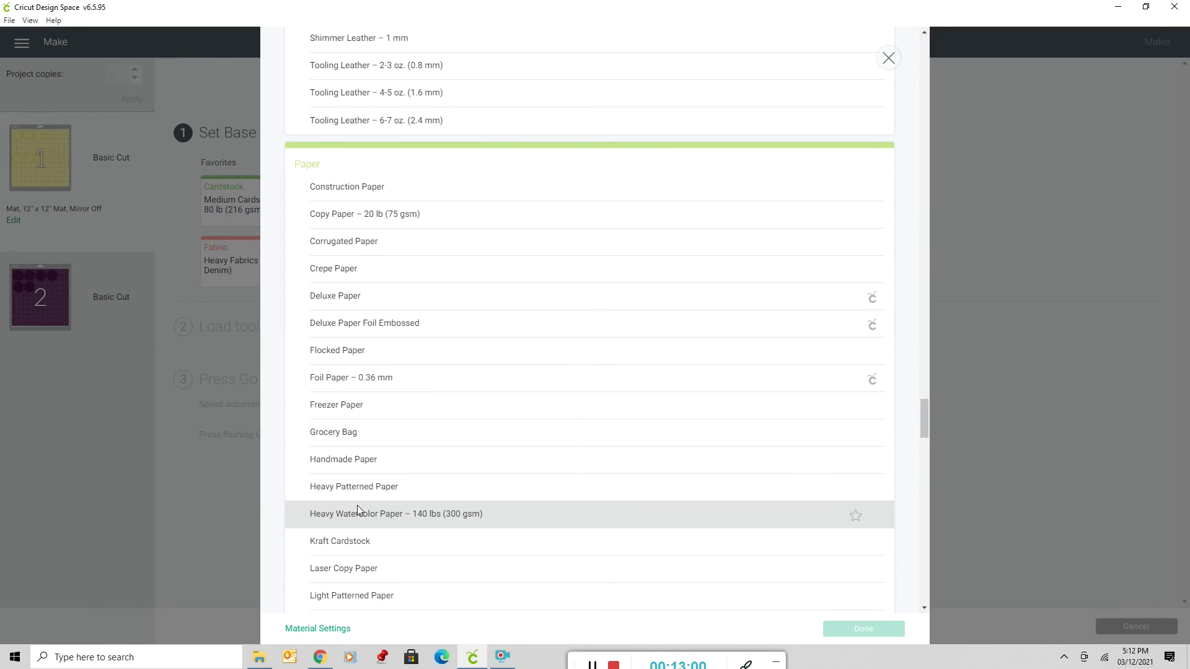
scroll(357, 505, "down", 5)
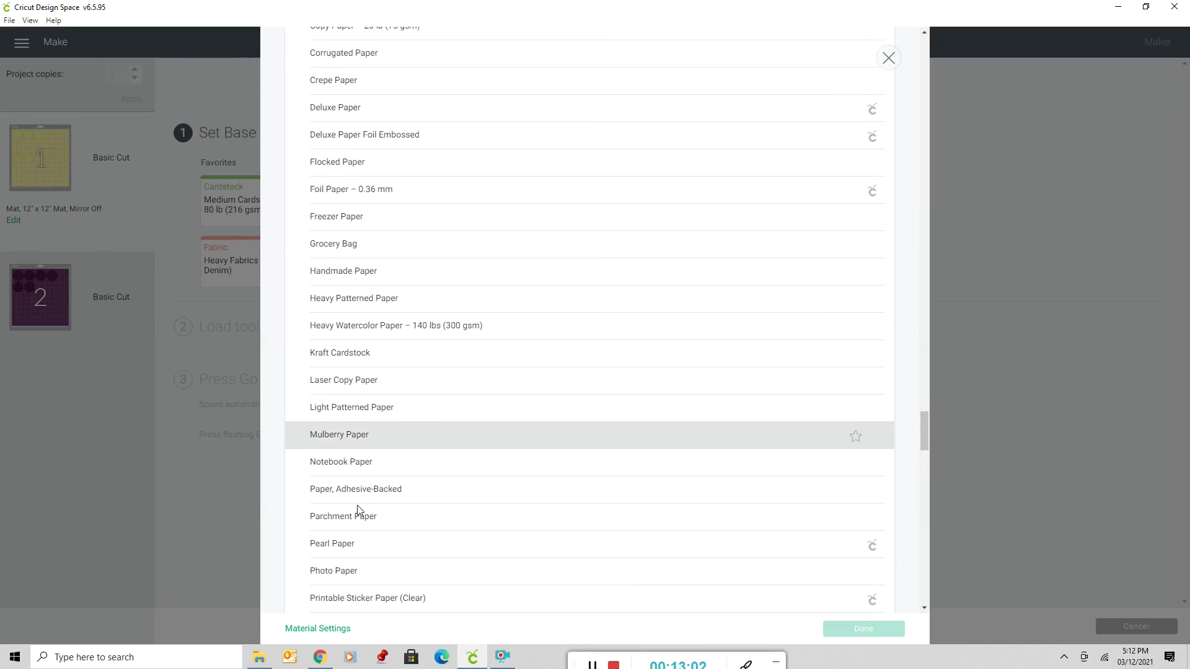
scroll(357, 509, "down", 5)
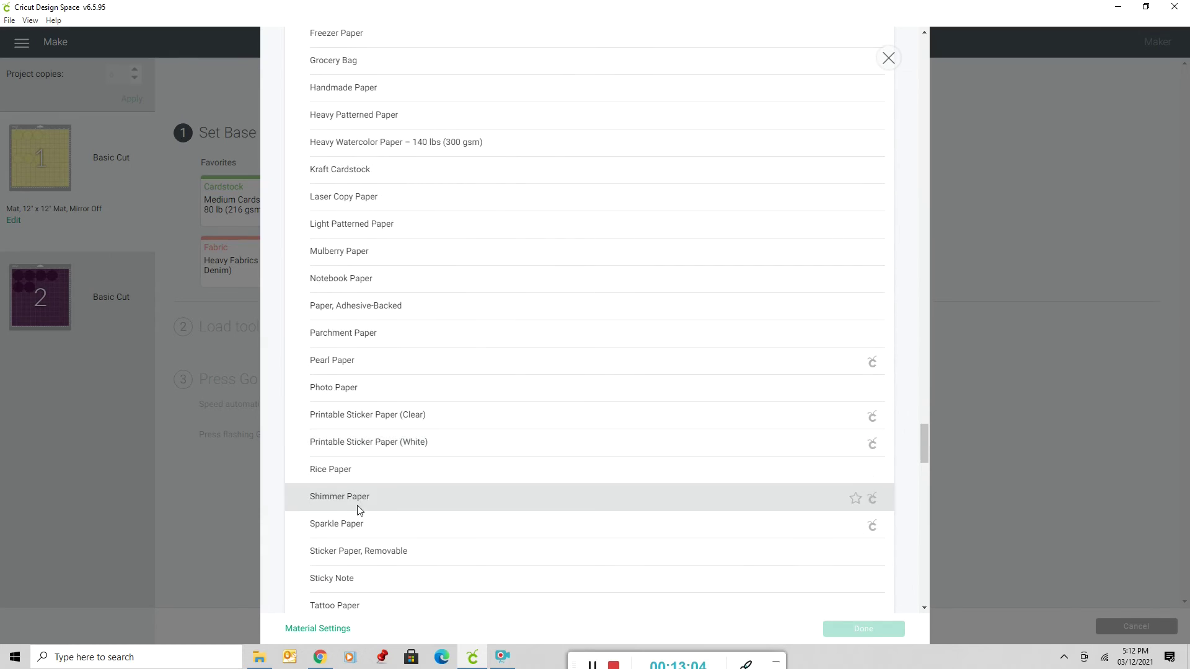
scroll(358, 506, "down", 7)
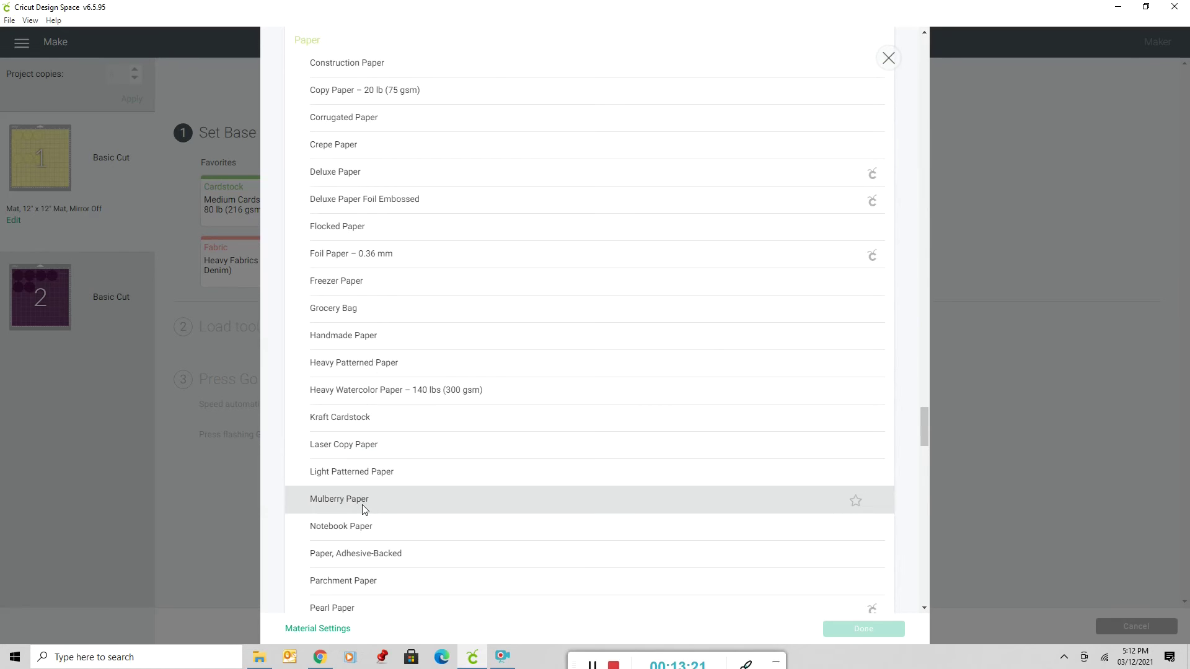
scroll(495, 416, "down", 2)
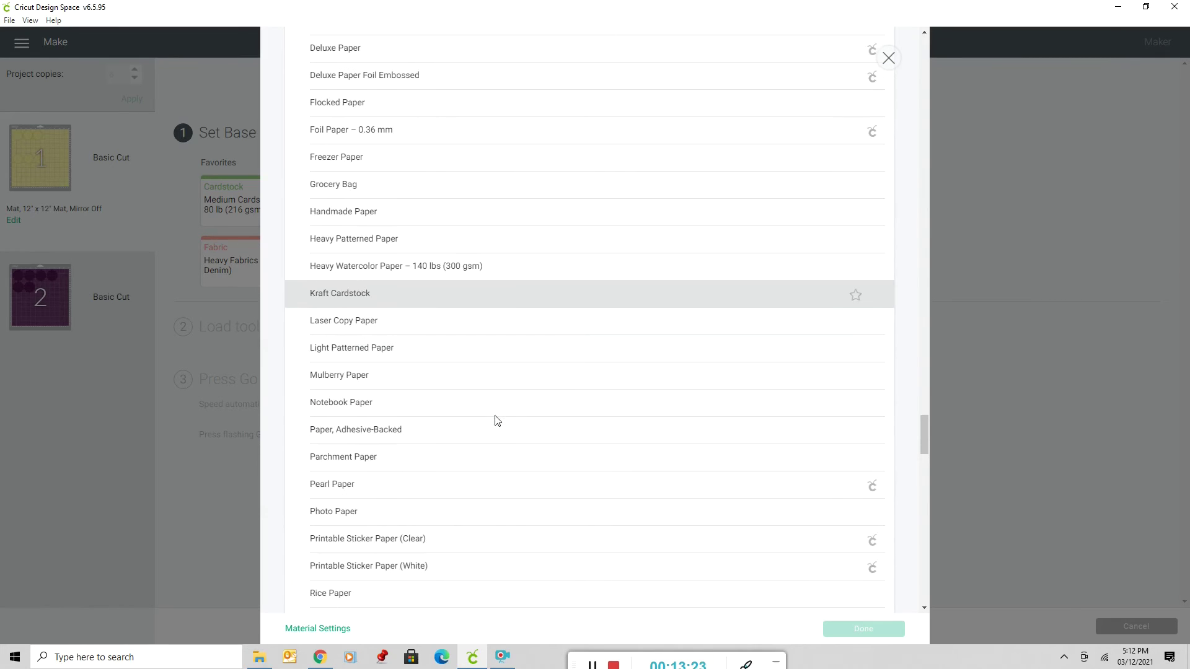
scroll(494, 416, "down", 6)
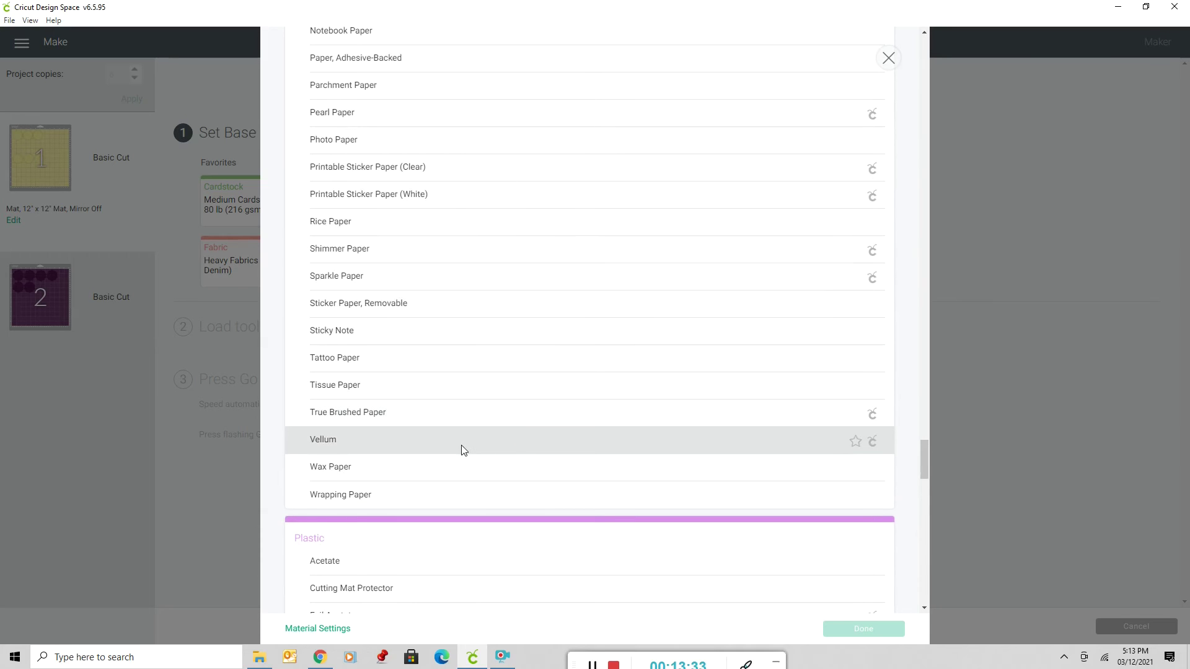
scroll(528, 186, "up", 1)
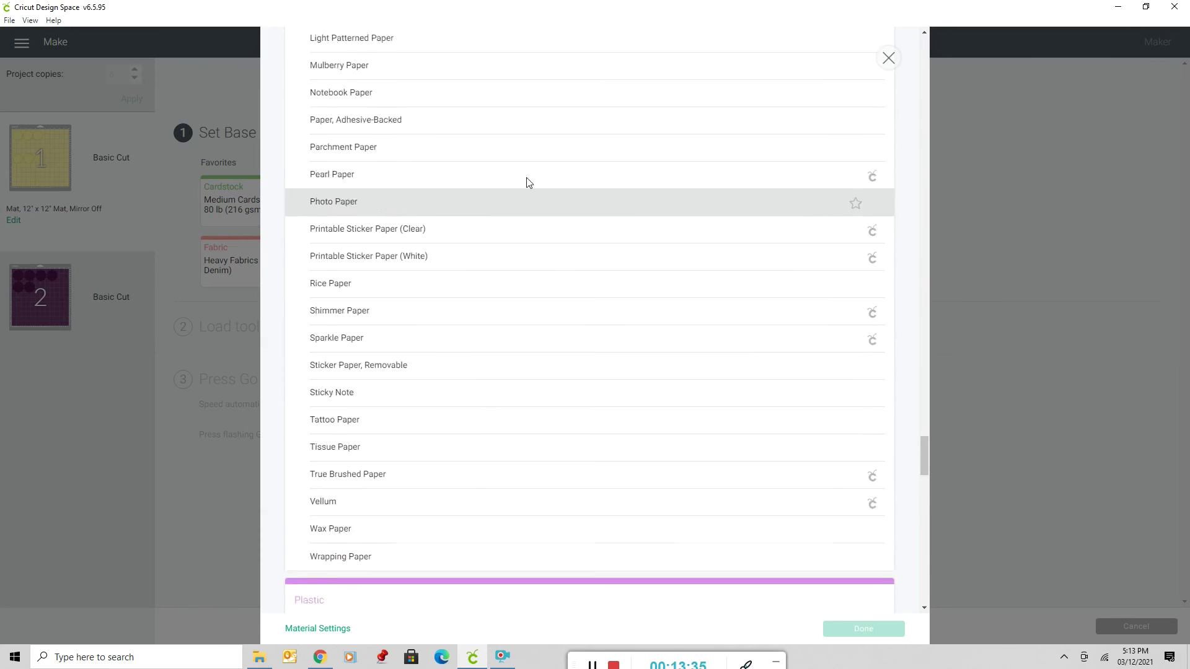
scroll(529, 181, "up", 6)
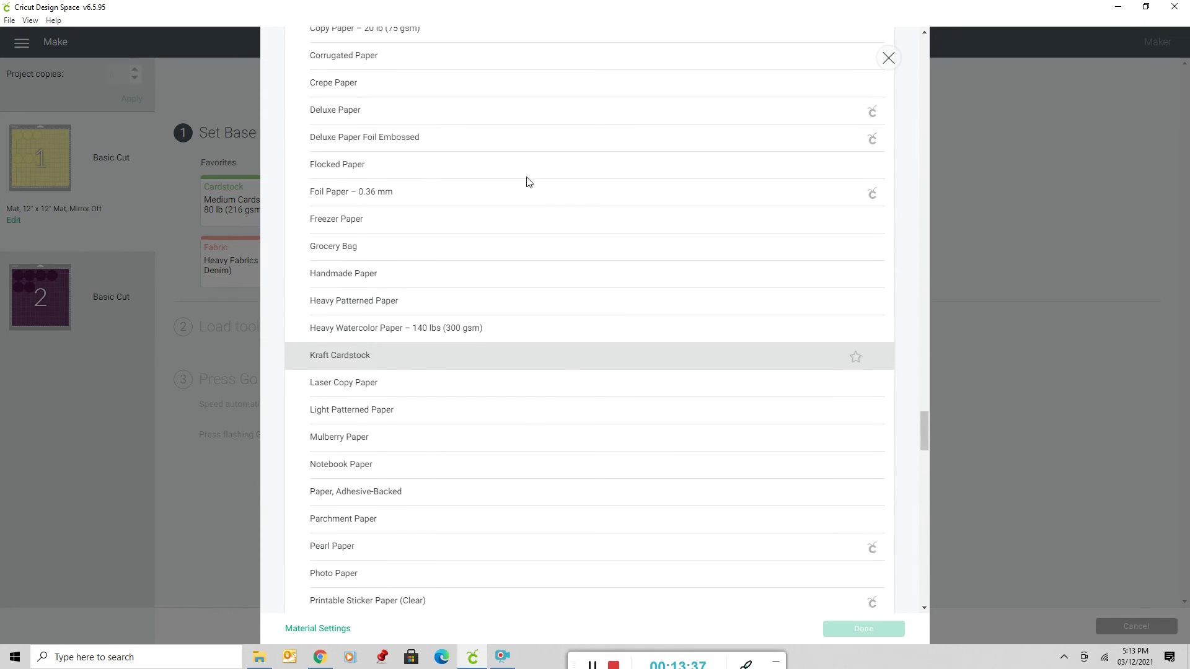
scroll(528, 181, "down", 11)
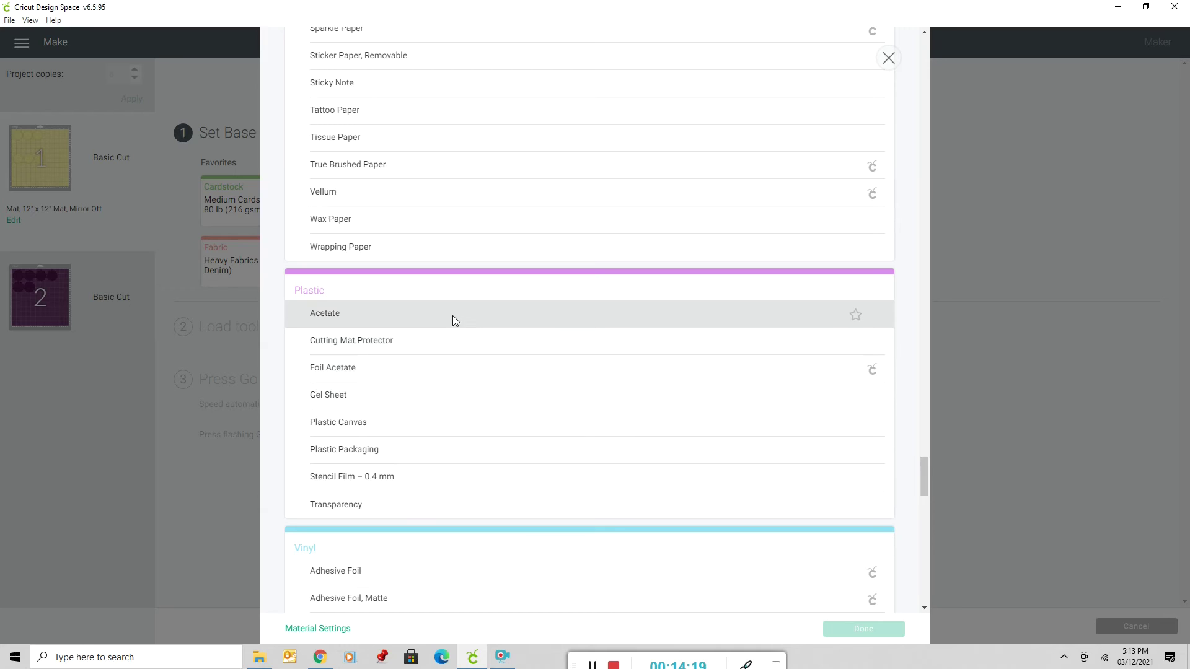
scroll(557, 354, "down", 3)
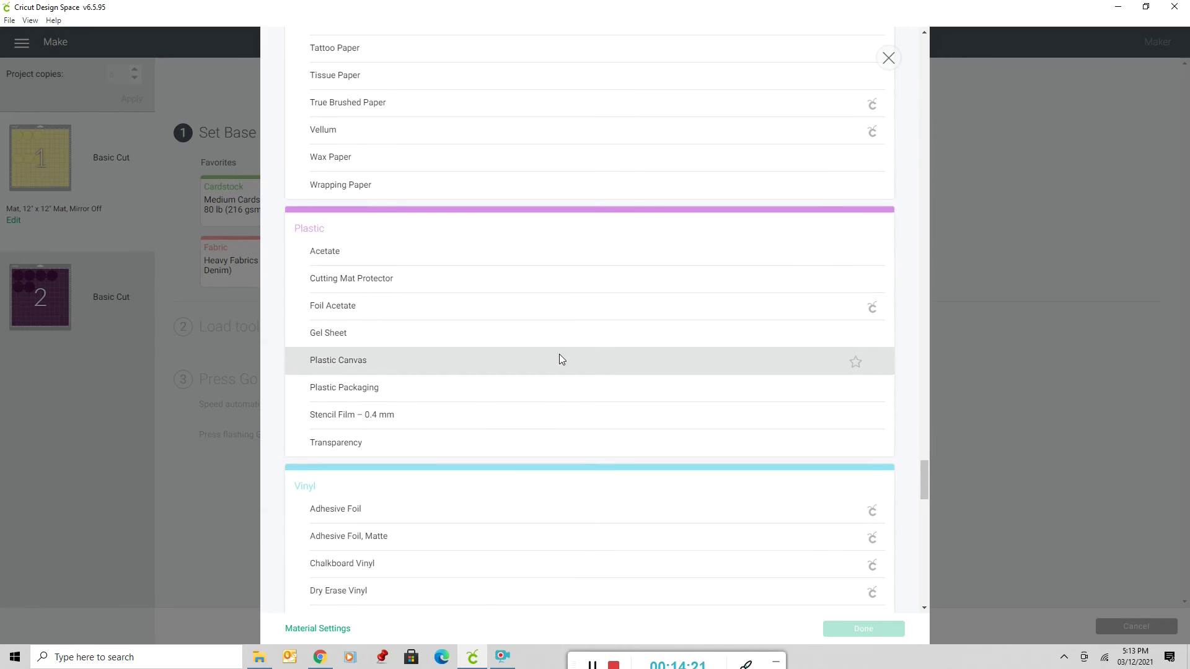
scroll(559, 358, "down", 4)
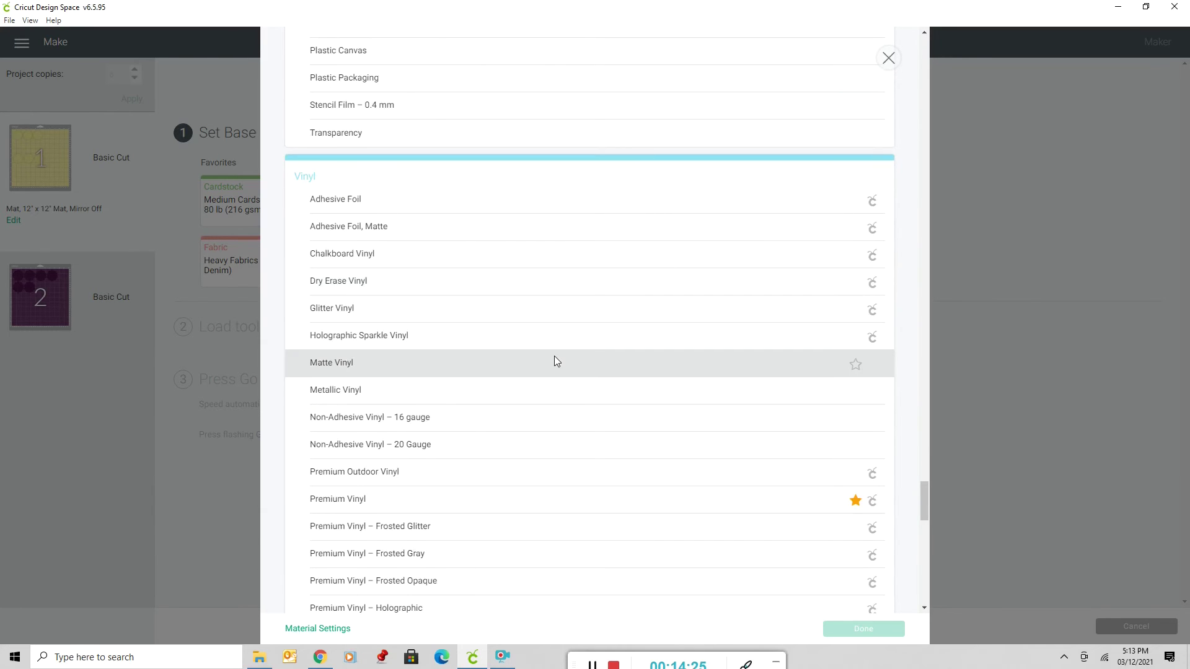
scroll(556, 361, "down", 1)
scroll(555, 359, "down", 1)
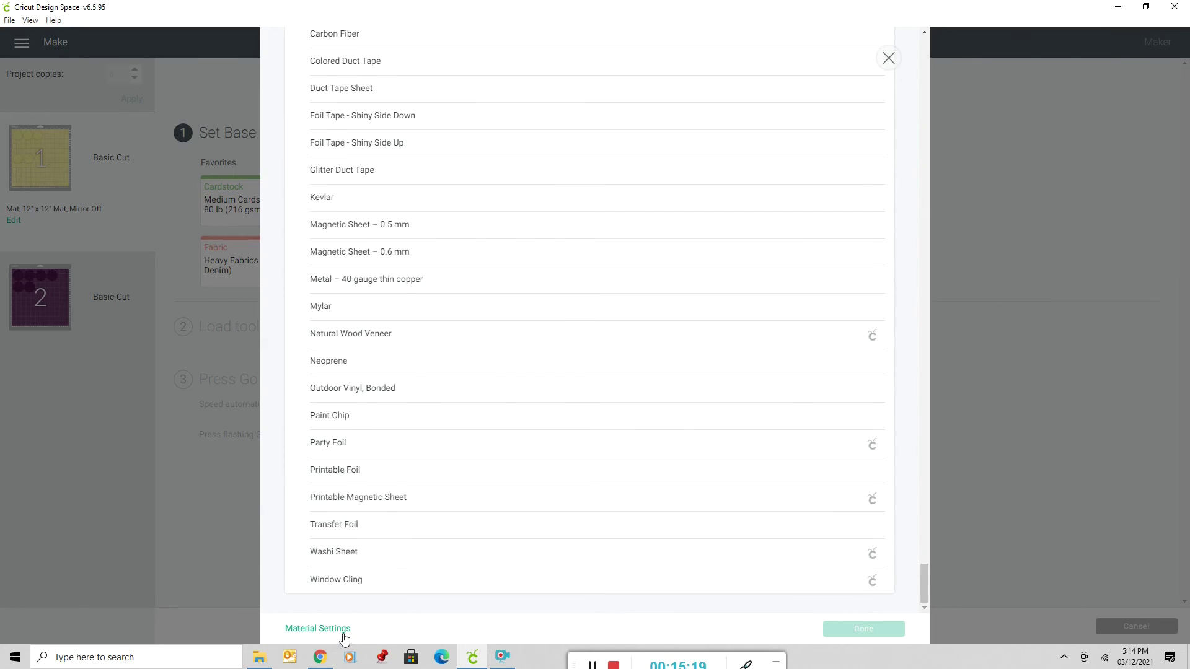
Step: Close the full list and choose Heavy Cardstock – 100 lb (270 gsm) from Favorites for mat 1
left_click(890, 60)
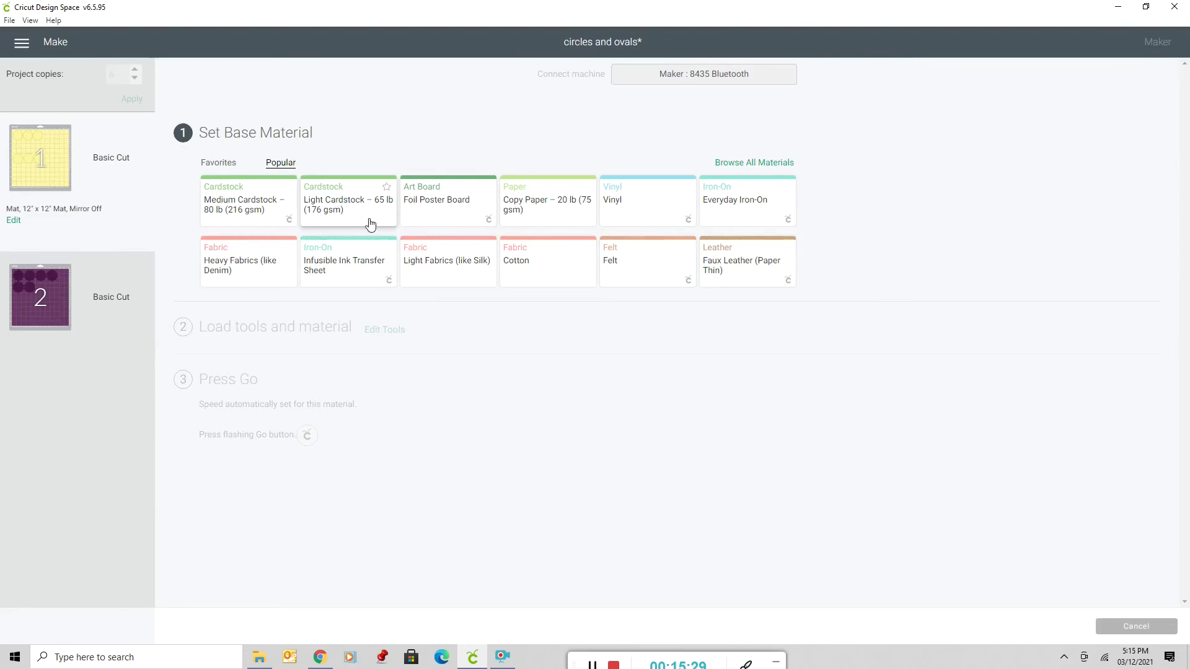
left_click(213, 162)
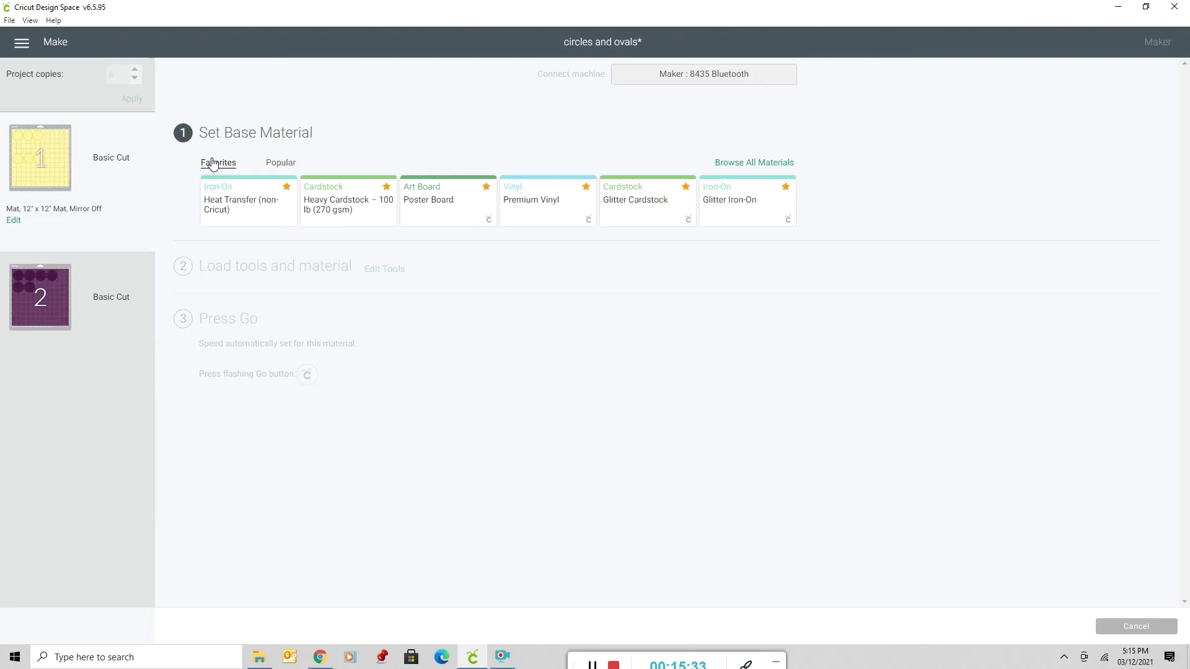
left_click(366, 203)
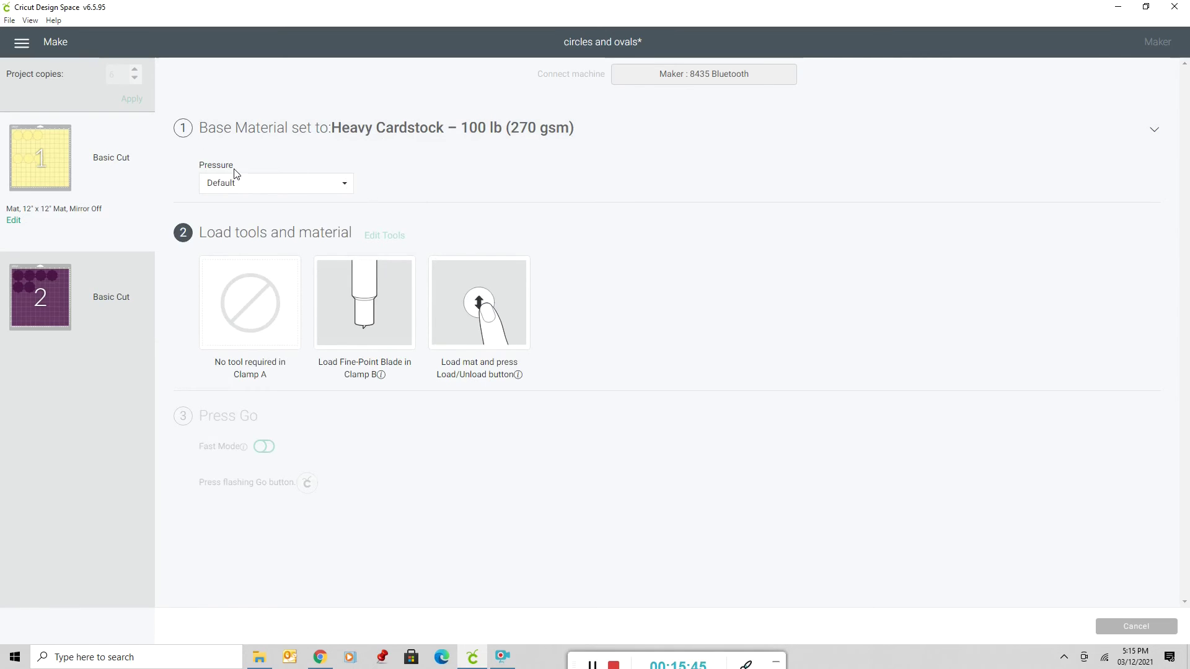
Step: Raise the cutting pressure for mat 1's Heavy Cardstock – 100 lb (270 gsm) to More
left_click(345, 189)
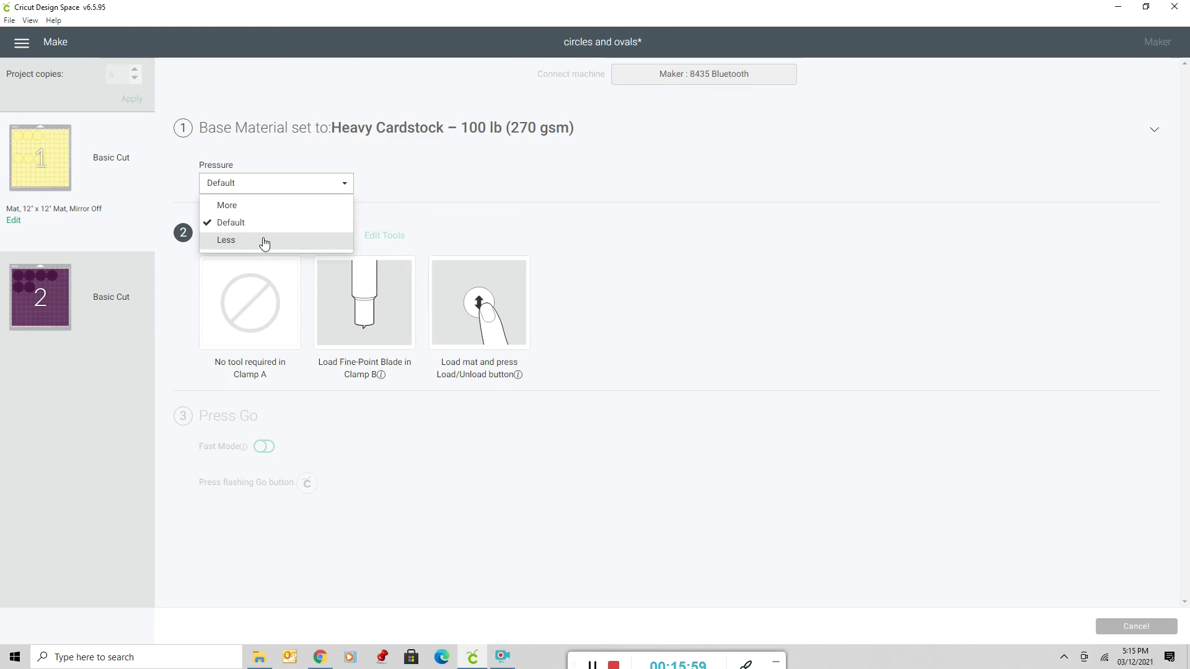
left_click(261, 207)
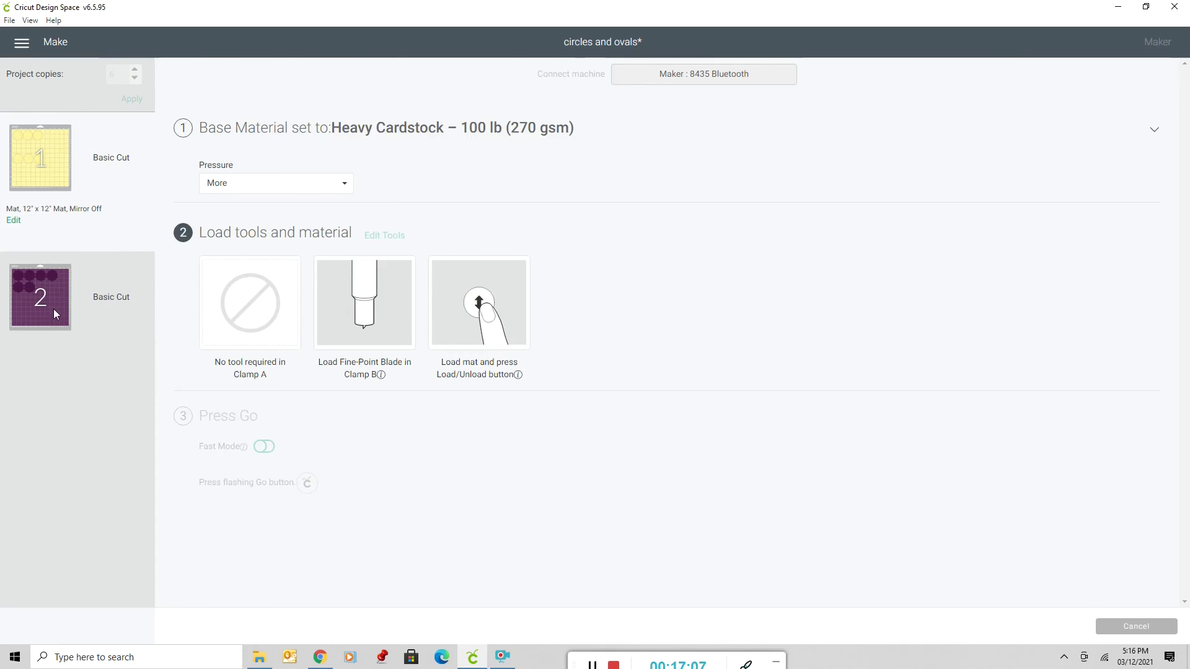
Step: Switch to mat 2 and set its base material to Glitter Cardstock, keeping pressure at Default
left_click(54, 310)
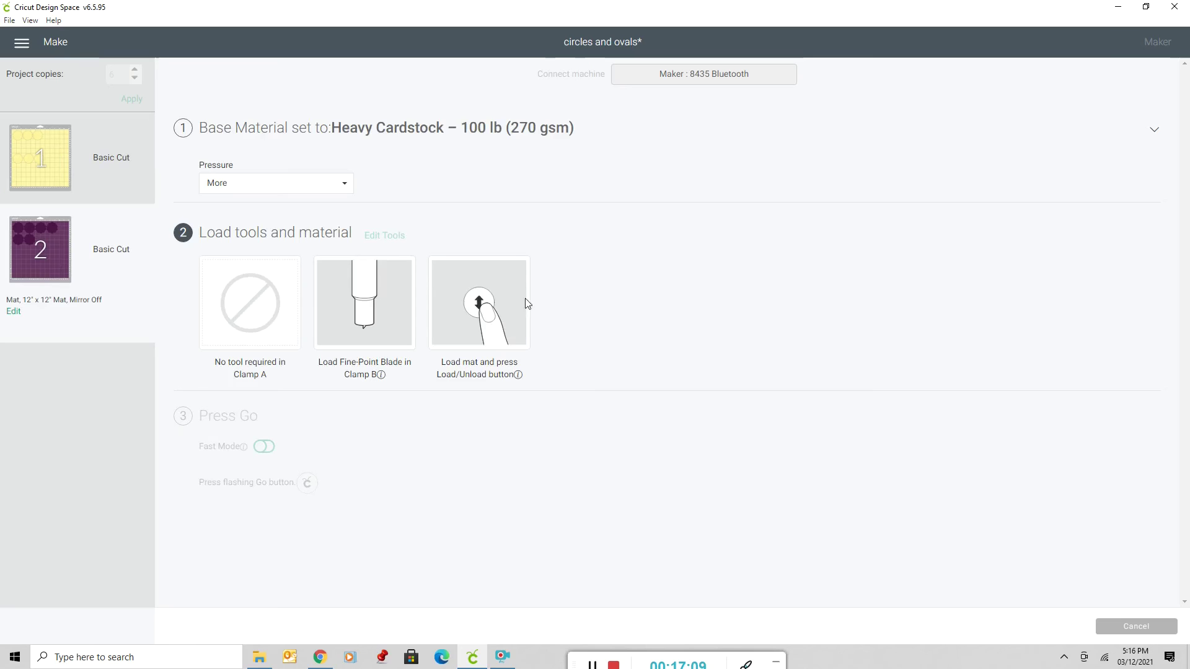
left_click(366, 134)
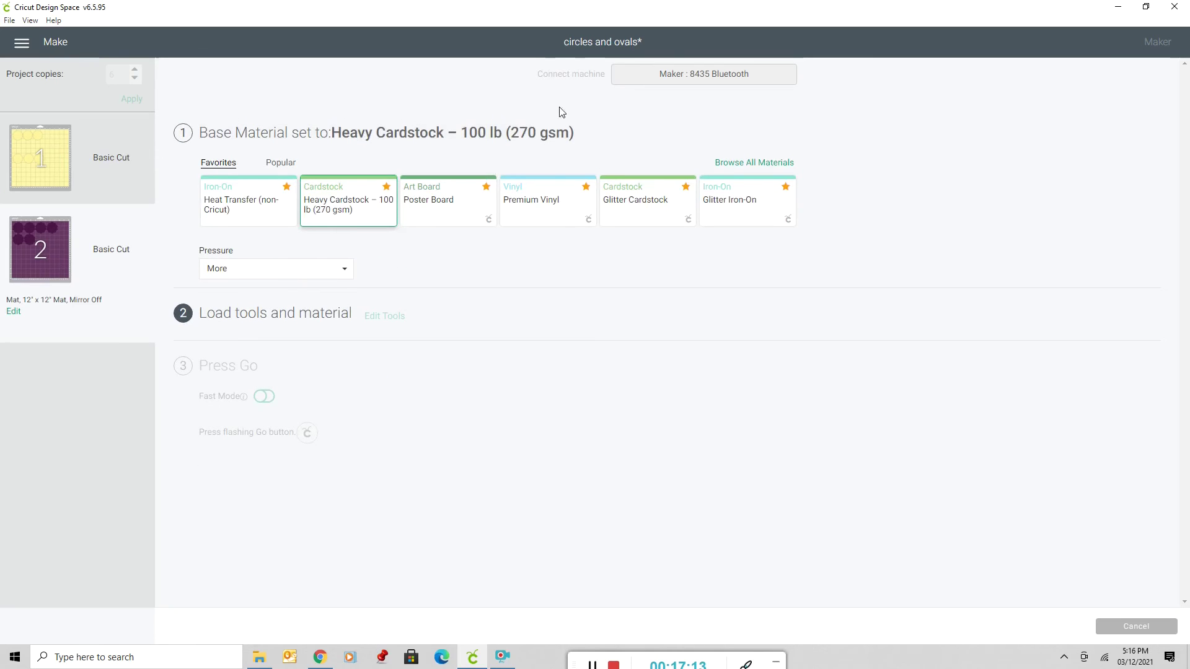
left_click(628, 205)
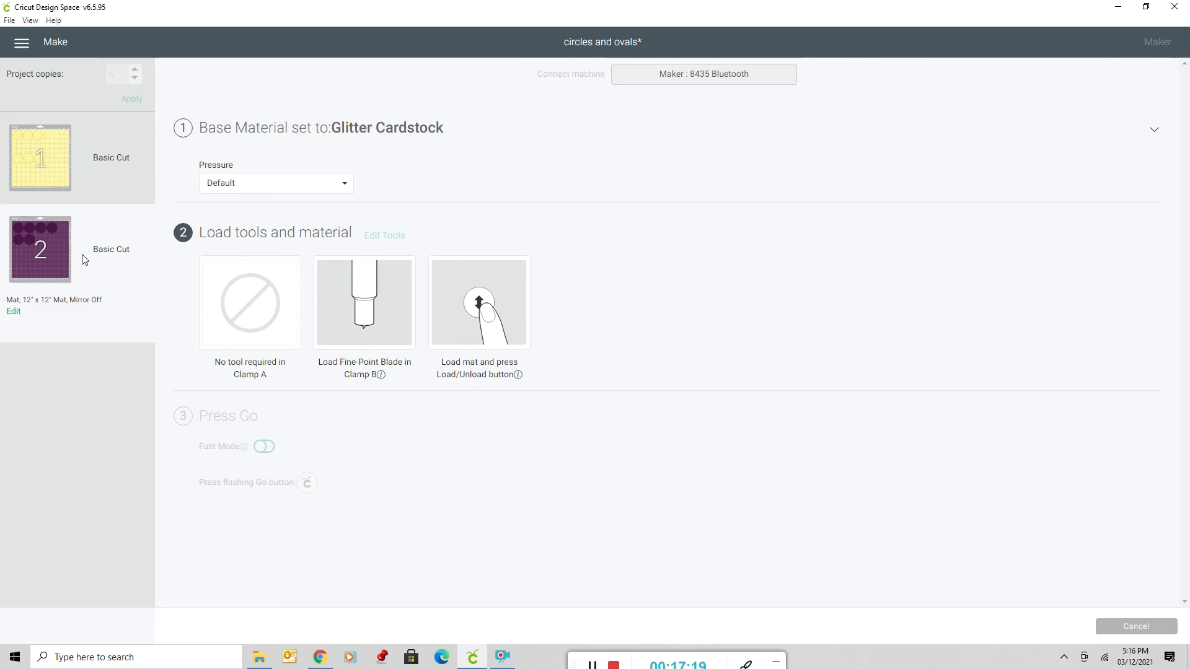
left_click(346, 186)
left_click(640, 170)
Step: Turn mirroring on in mat 2's layout editor and apply the change
left_click(13, 311)
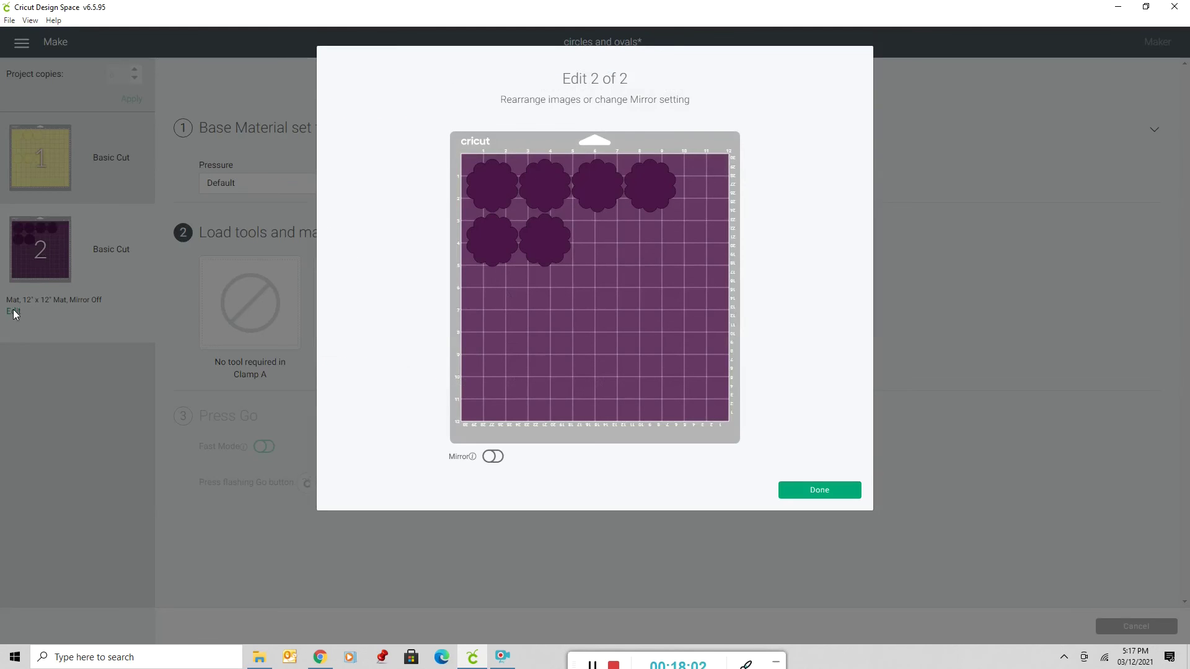
left_click(489, 457)
left_click(835, 496)
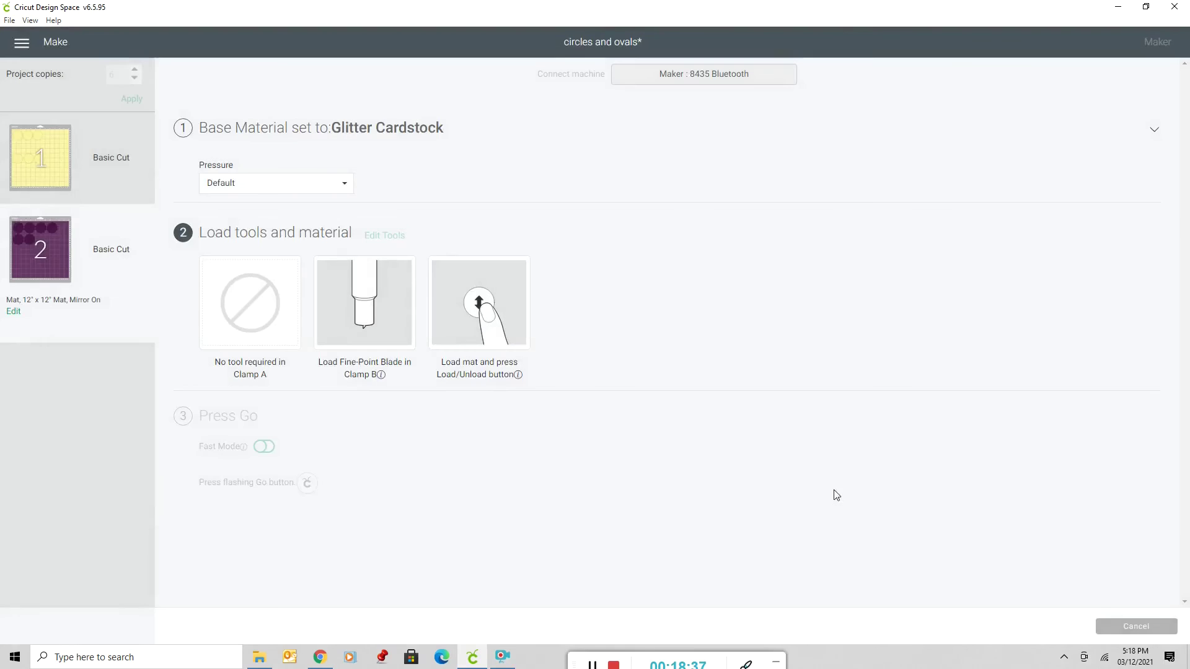
Step: Verify mat 2 shows Mirror On, then return to mat 1 and confirm Mirror Off
left_click(72, 161)
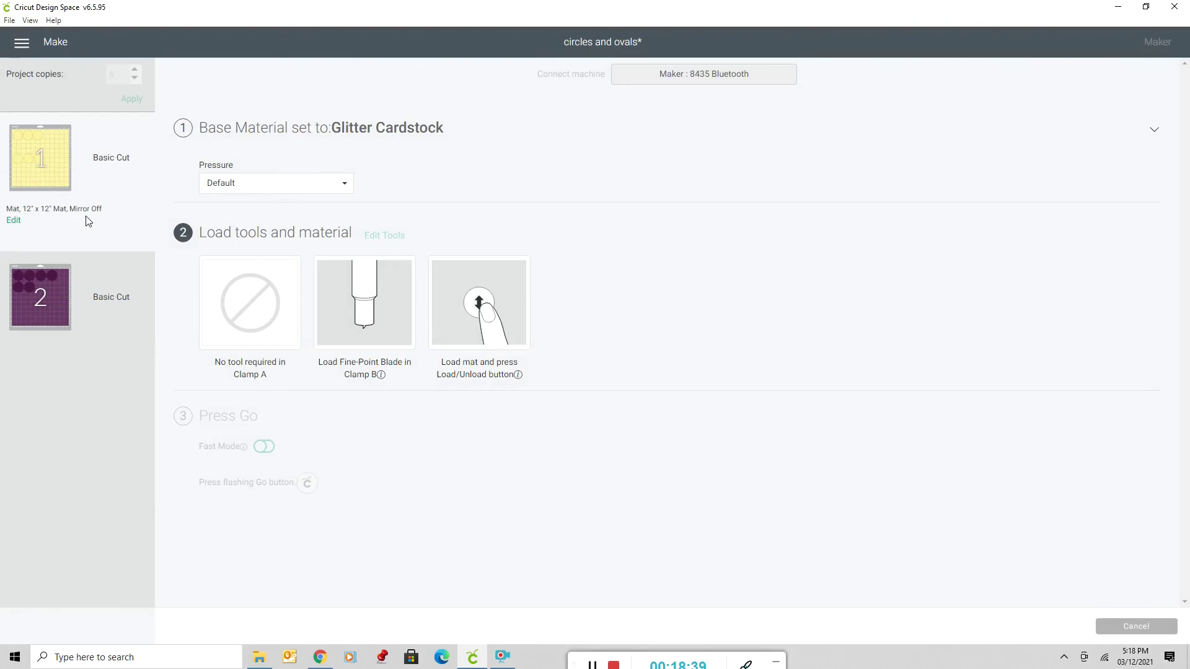
left_click(60, 296)
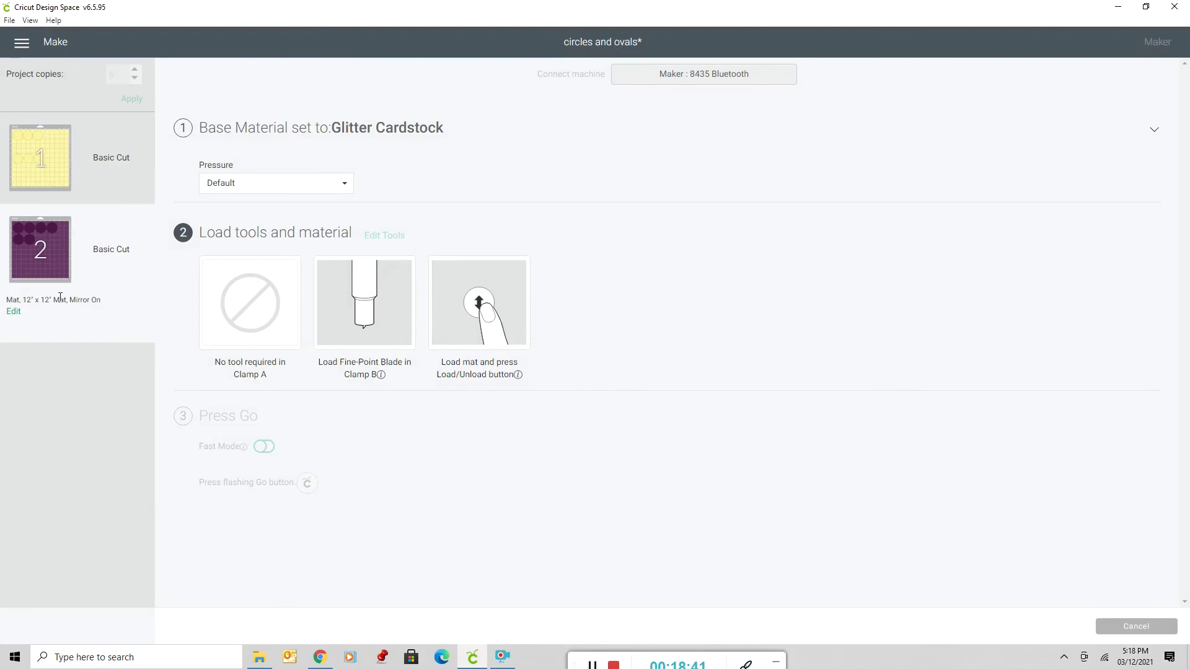
left_click(68, 165)
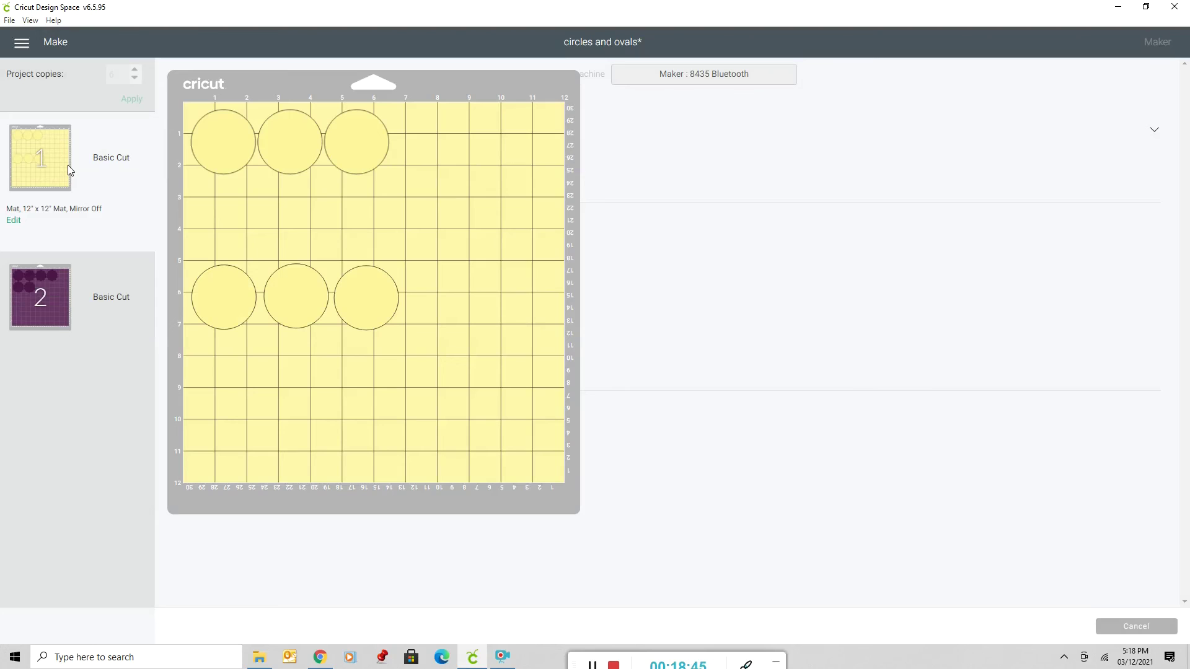